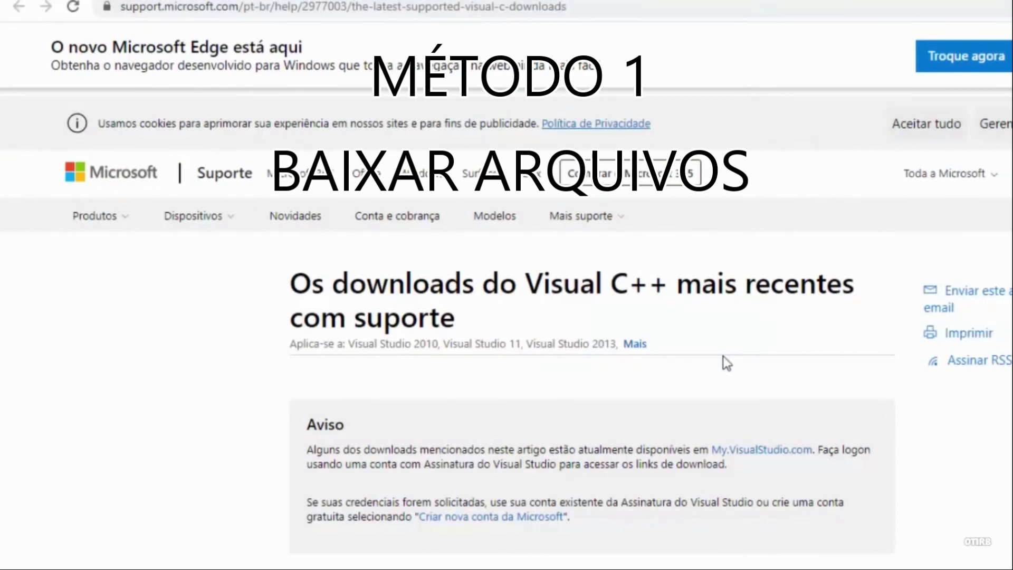
Step: Examine the x86 and x64 vc_redist downloads listed for Visual Studio 2015, 2017 and 2019 on the Microsoft support page
scroll(723, 356, down, 2)
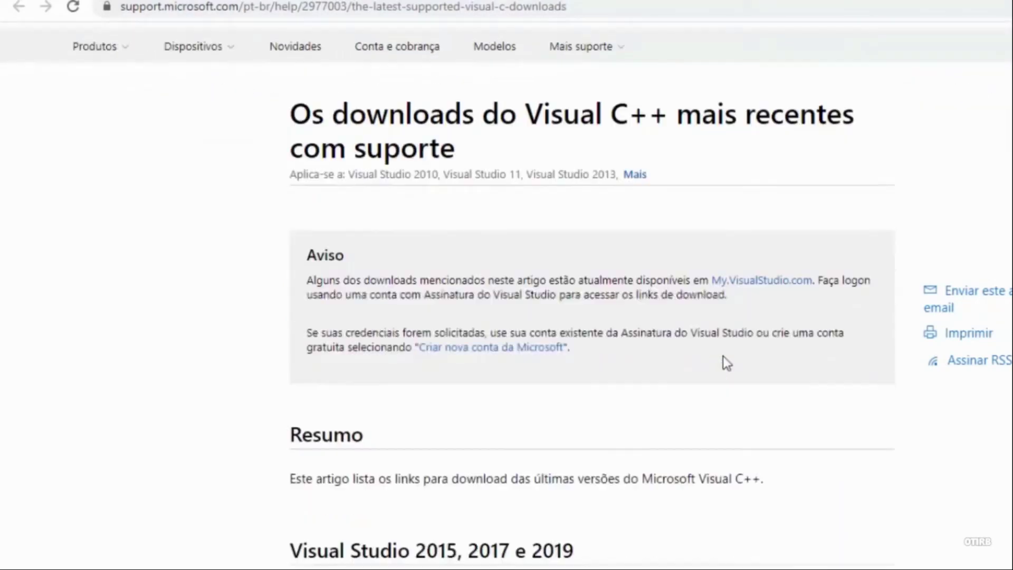
scroll(724, 355, down, 2)
scroll(866, 88, down, 1)
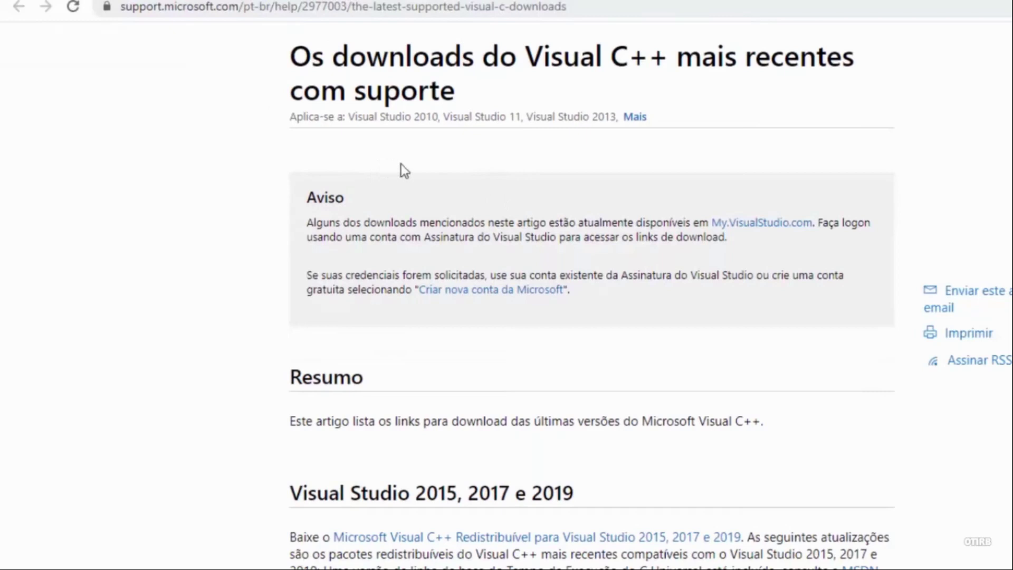
scroll(422, 142, down, 6)
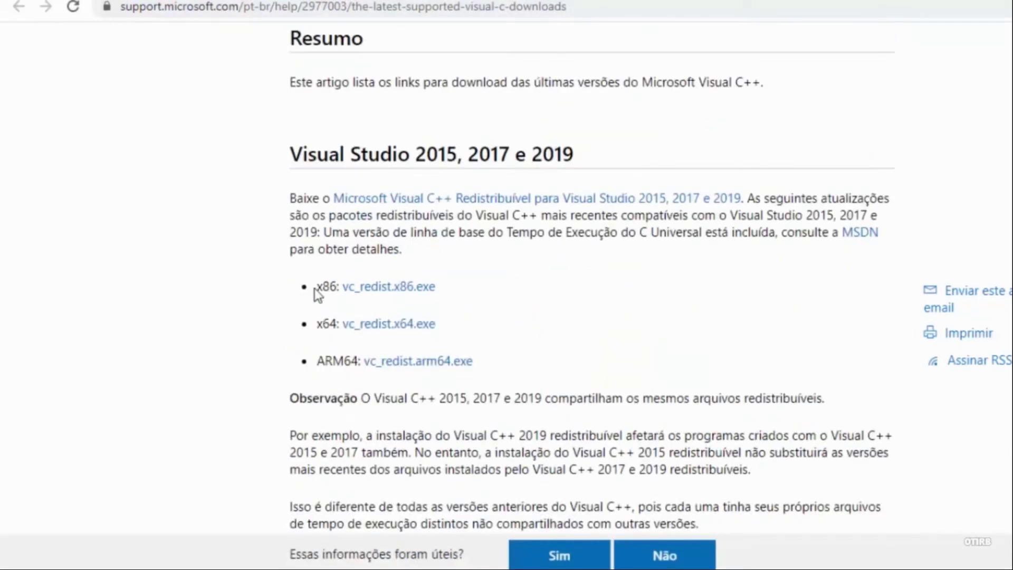
drag(317, 288, 463, 285)
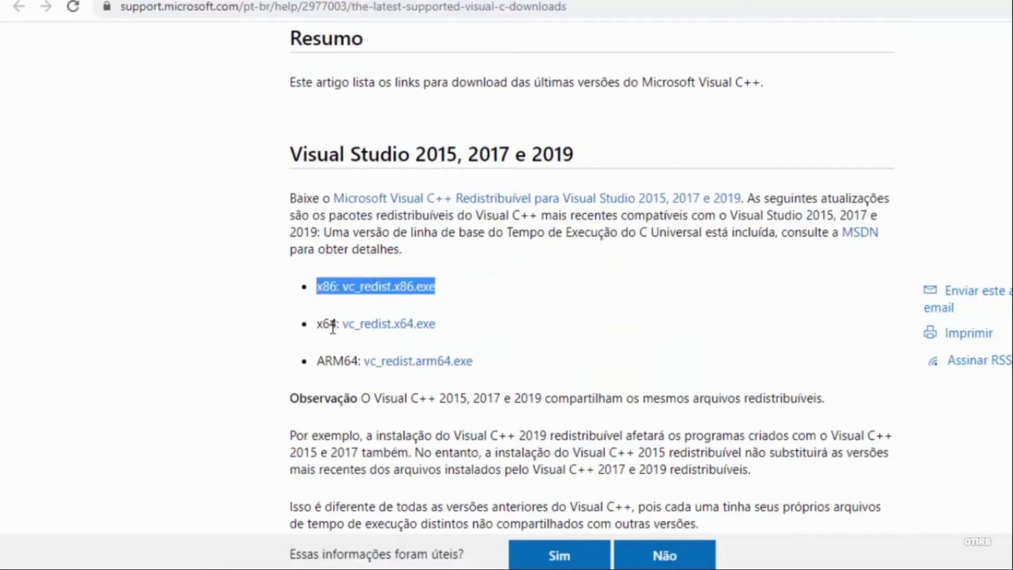
click(311, 288)
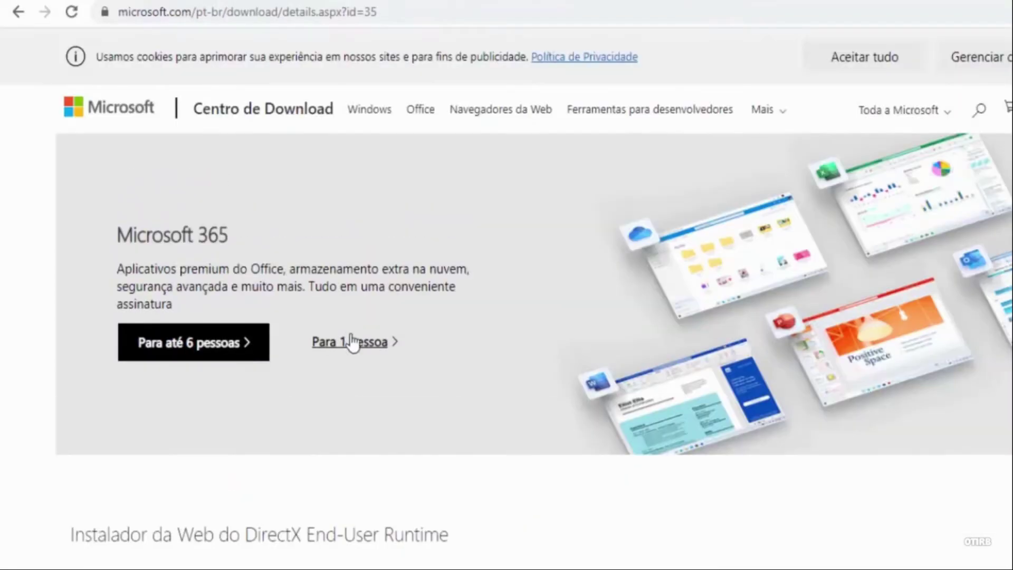
Step: Look through the download page of the DirectX End-User Runtime web installer
scroll(457, 369, down, 8)
scroll(458, 370, down, 5)
scroll(457, 368, up, 7)
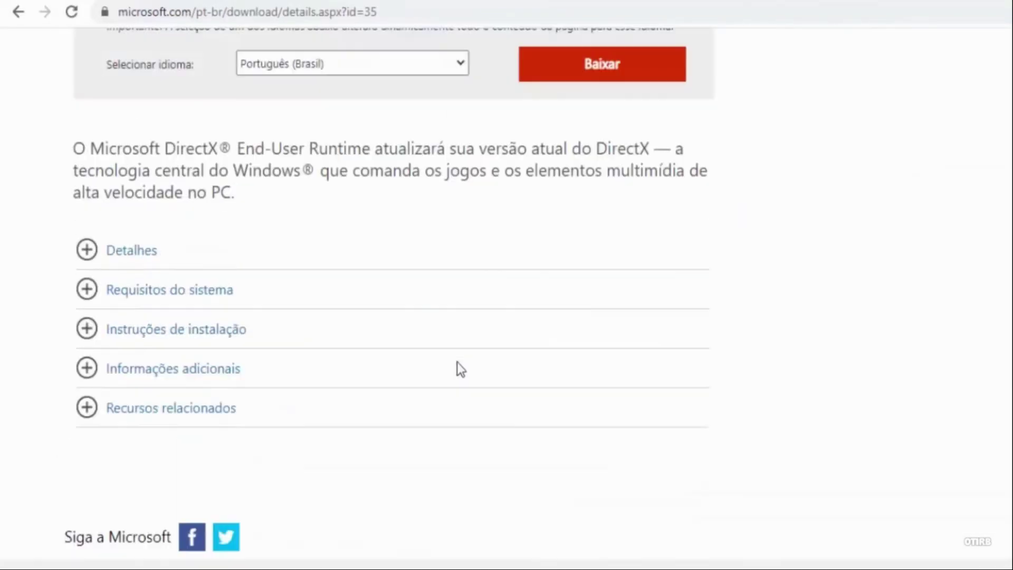
scroll(457, 362, down, 2)
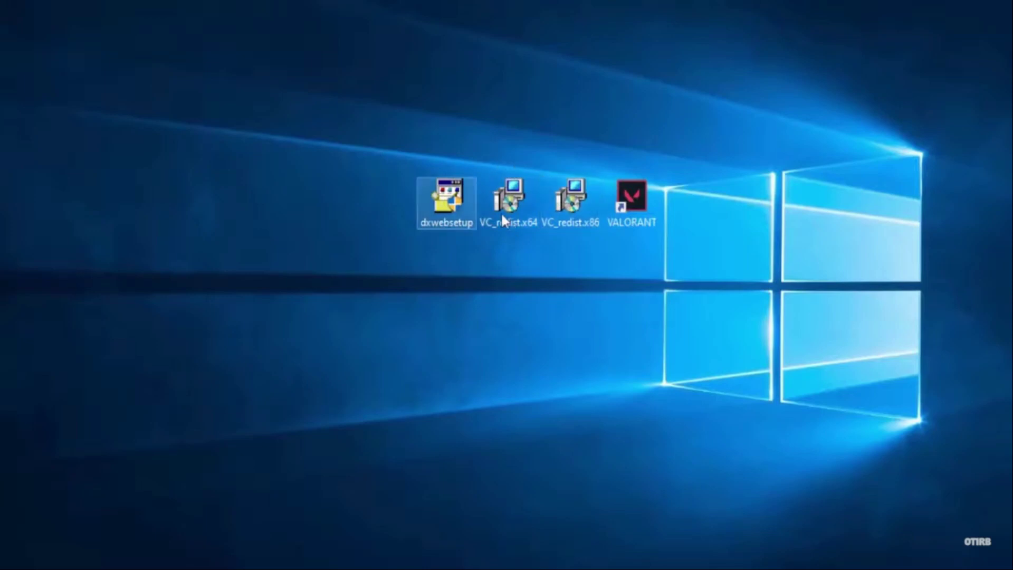
Step: Run dxwebsetup from the desktop, accept the license agreement and proceed without installing the Bing Bar
click(455, 191)
double_click(455, 191)
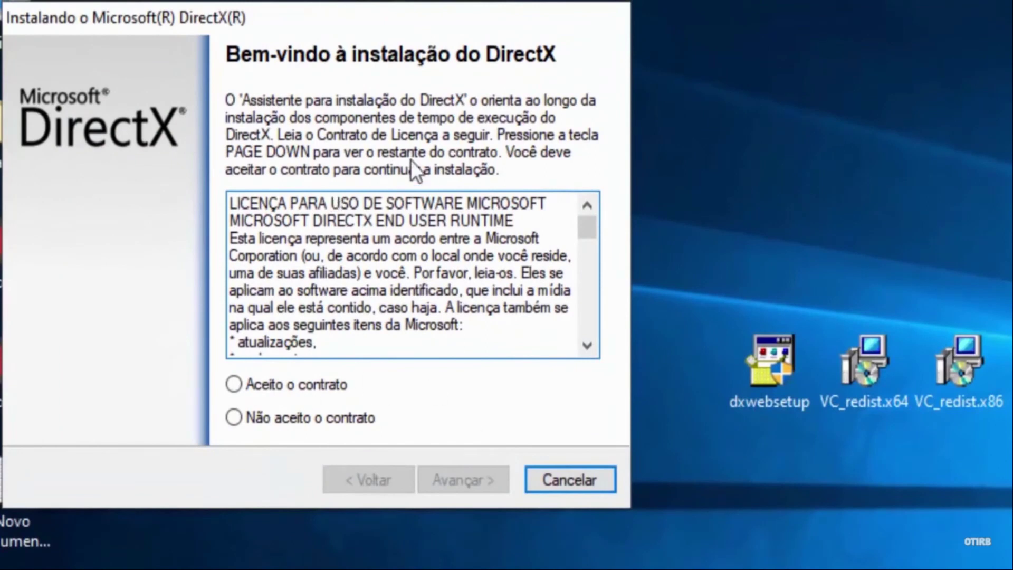
click(234, 384)
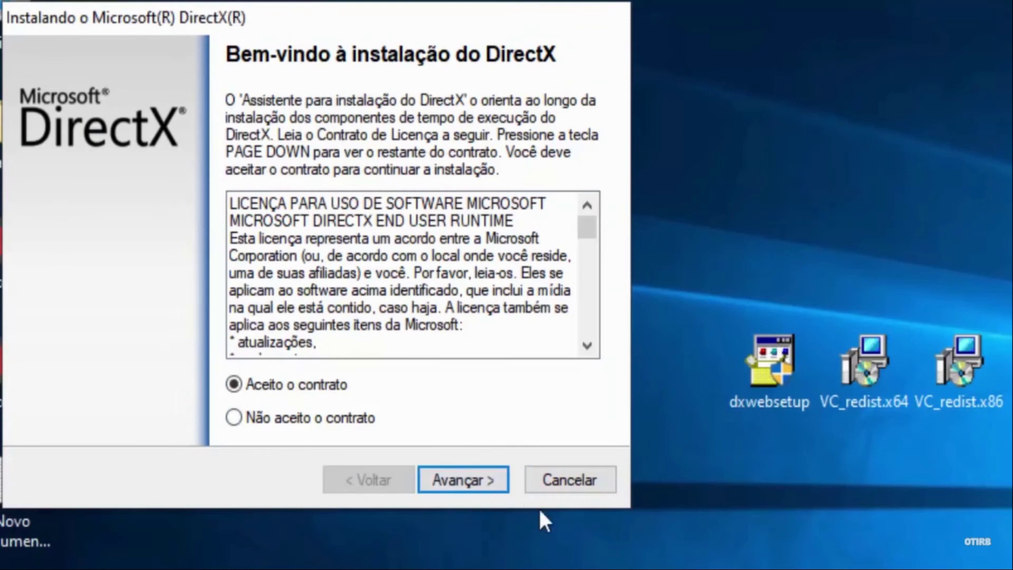
click(473, 477)
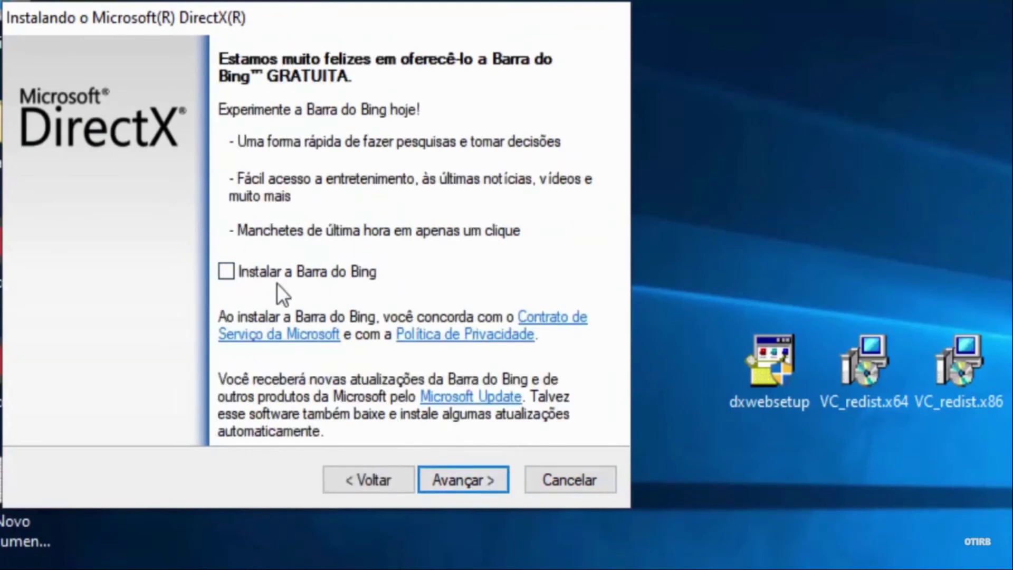
click(468, 475)
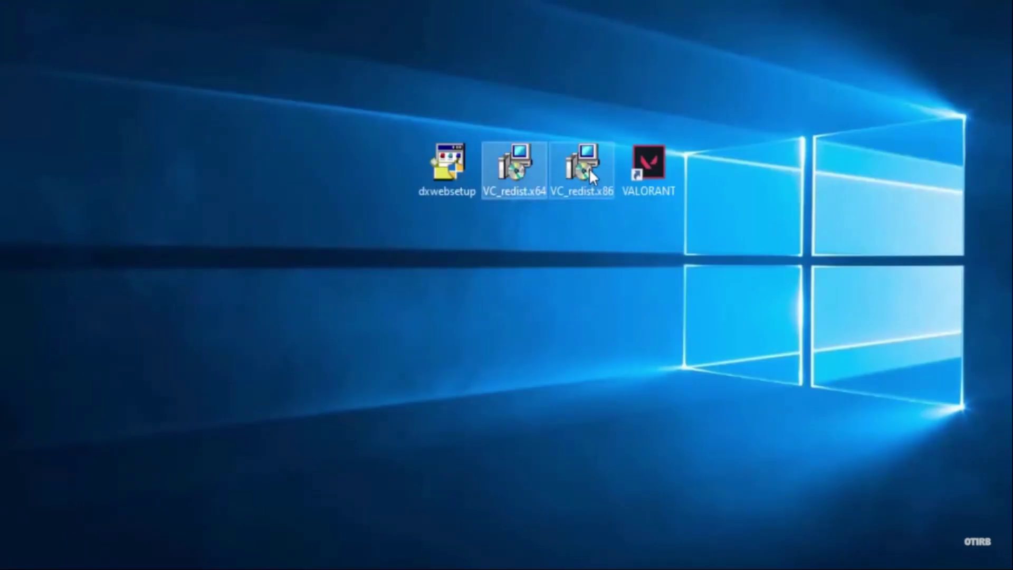
Step: Open the VC_redist.x64 installer, accept its license terms and cancel the setup
double_click(519, 176)
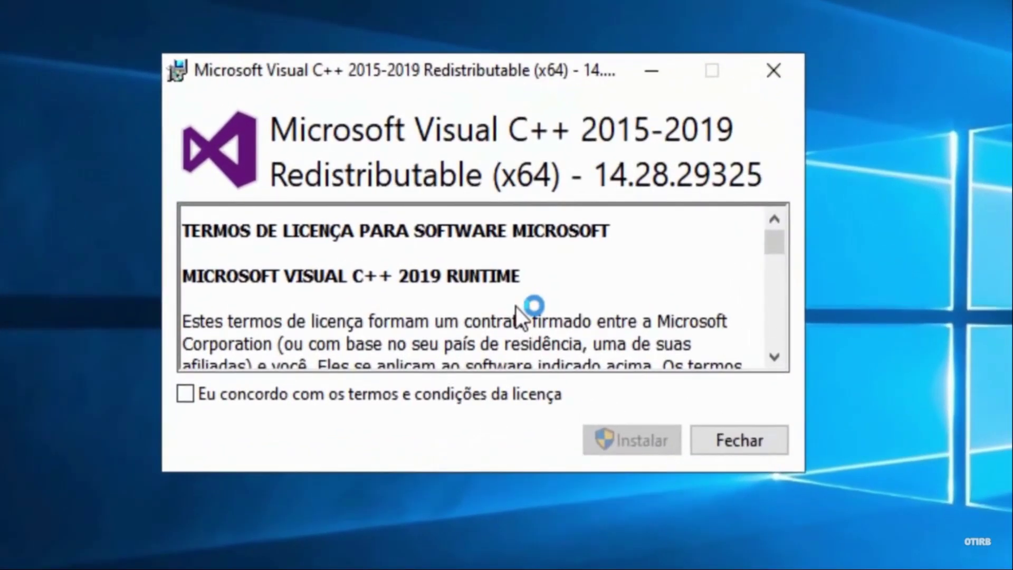
click(188, 393)
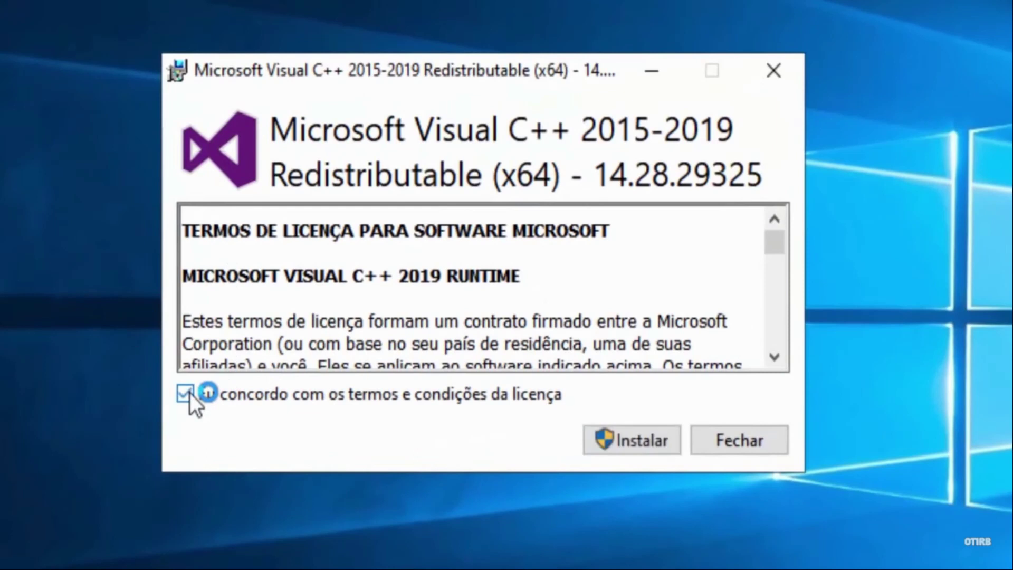
click(624, 432)
click(774, 74)
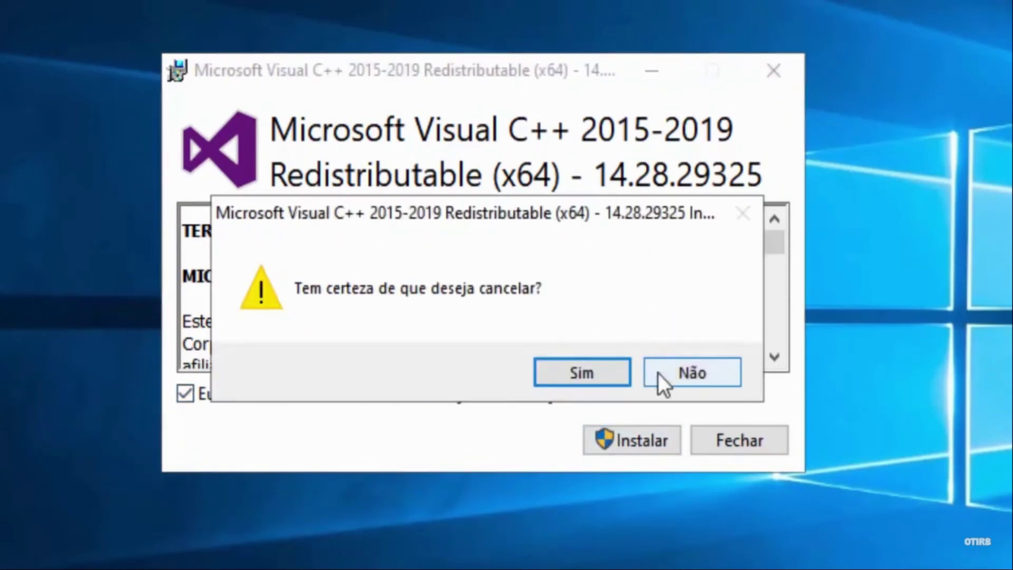
click(571, 373)
Step: Open the VC_redist.x86 installer, accept its license terms and cancel the setup
click(639, 192)
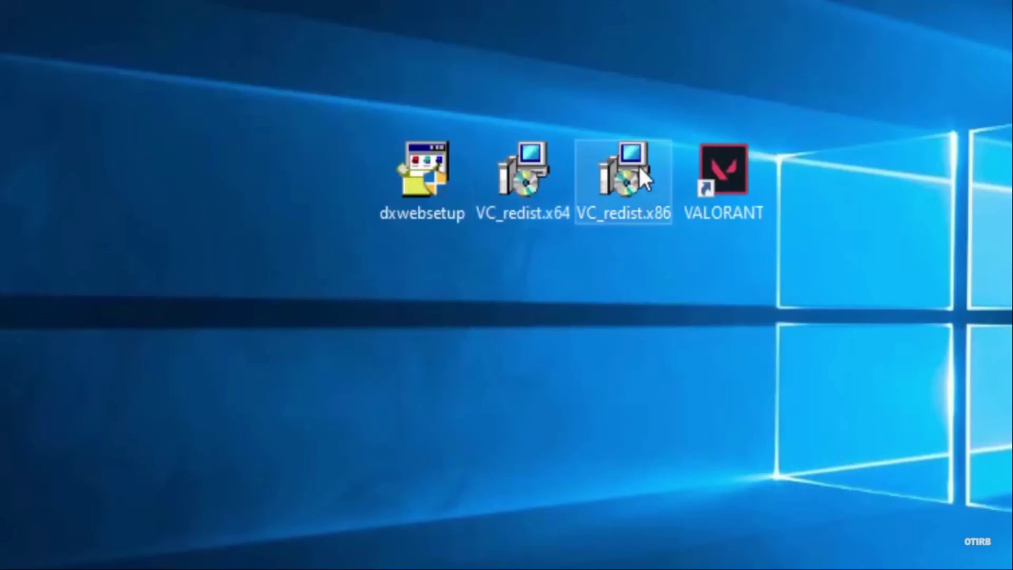
double_click(639, 168)
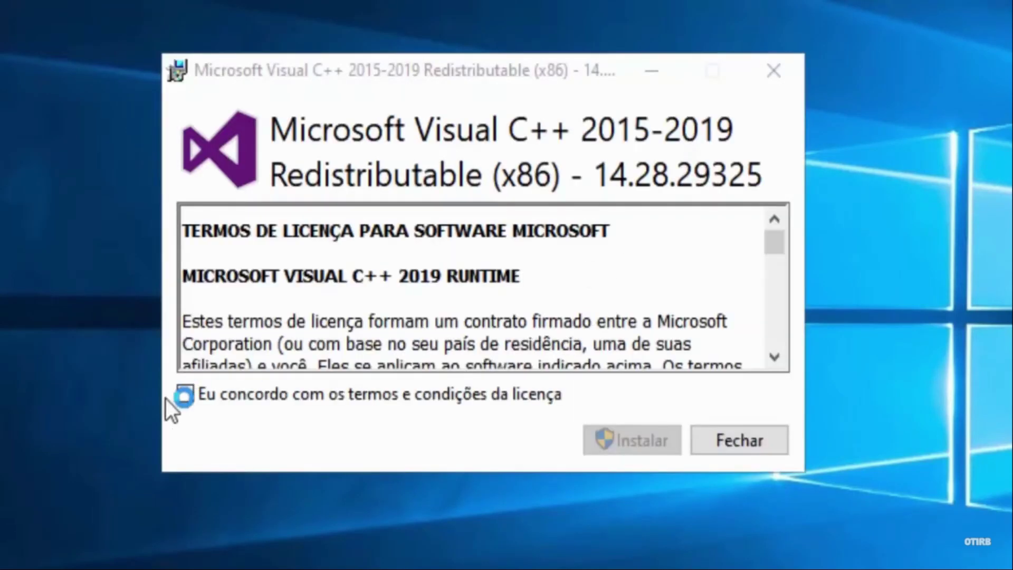
click(184, 395)
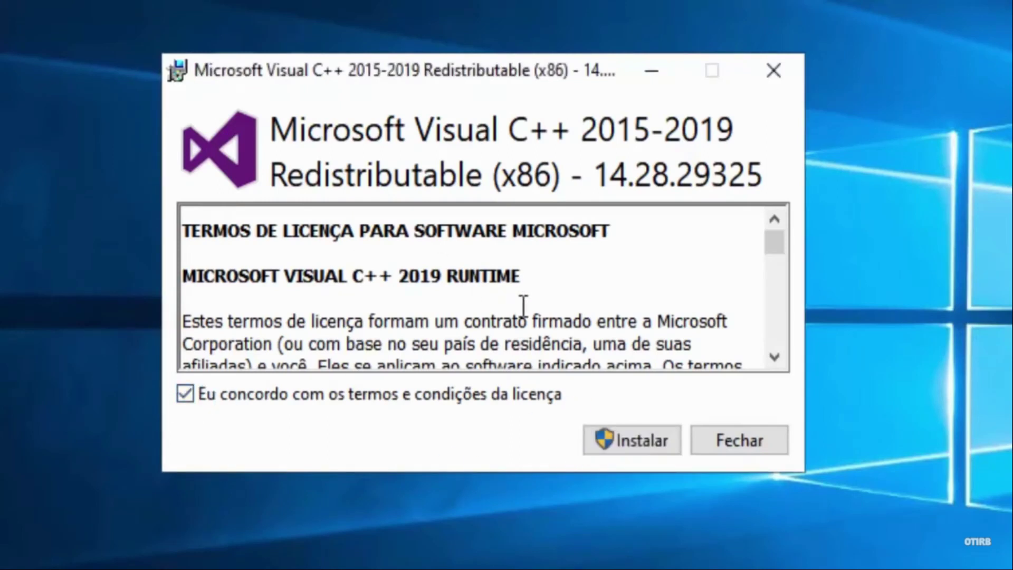
scroll(523, 305, down, 8)
scroll(522, 305, up, 8)
click(759, 84)
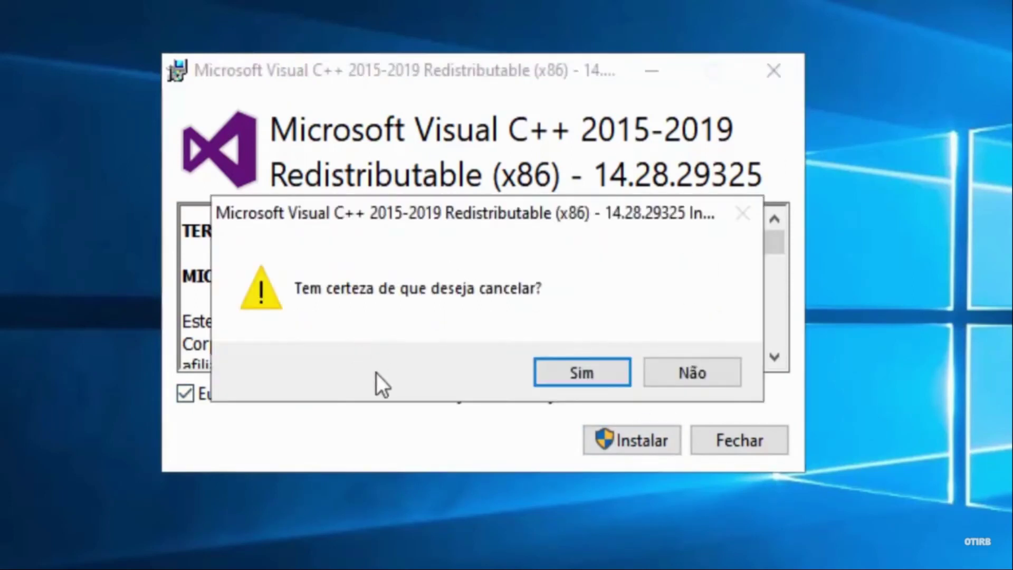
click(541, 378)
drag(346, 164, 586, 156)
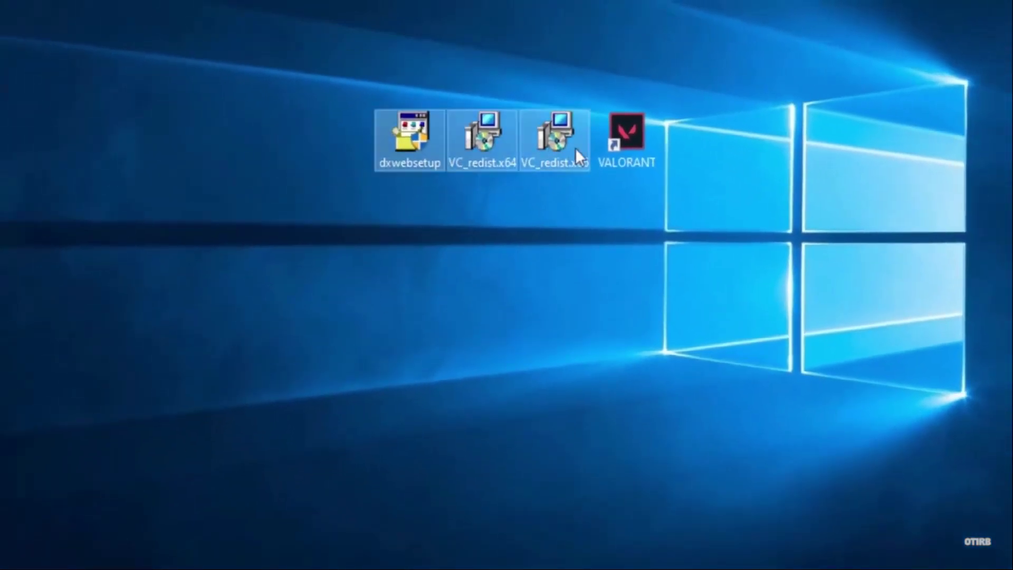
click(492, 198)
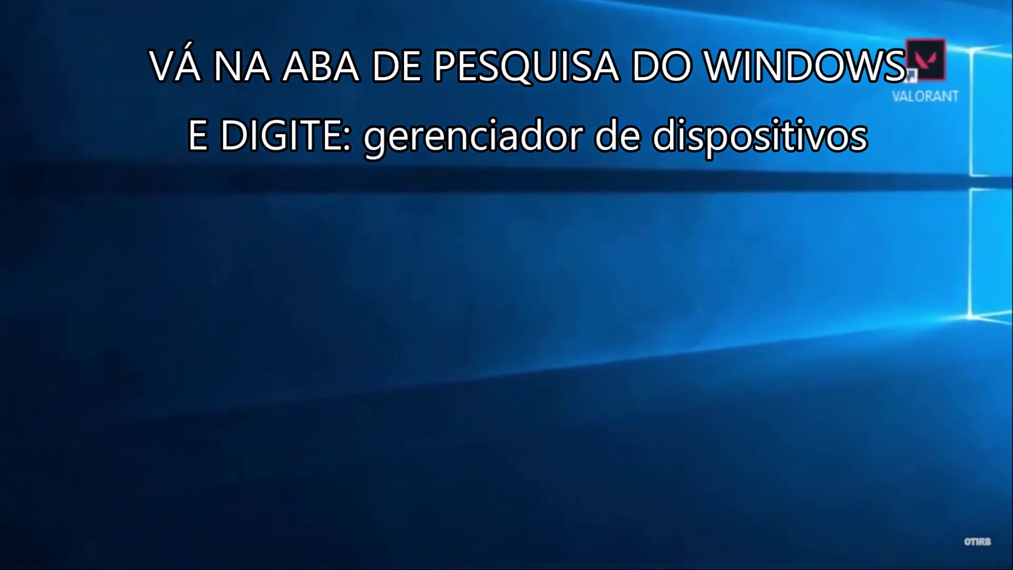
Step: Search Windows for "gerencia" and open Gerenciador de Dispositivos
key(super)
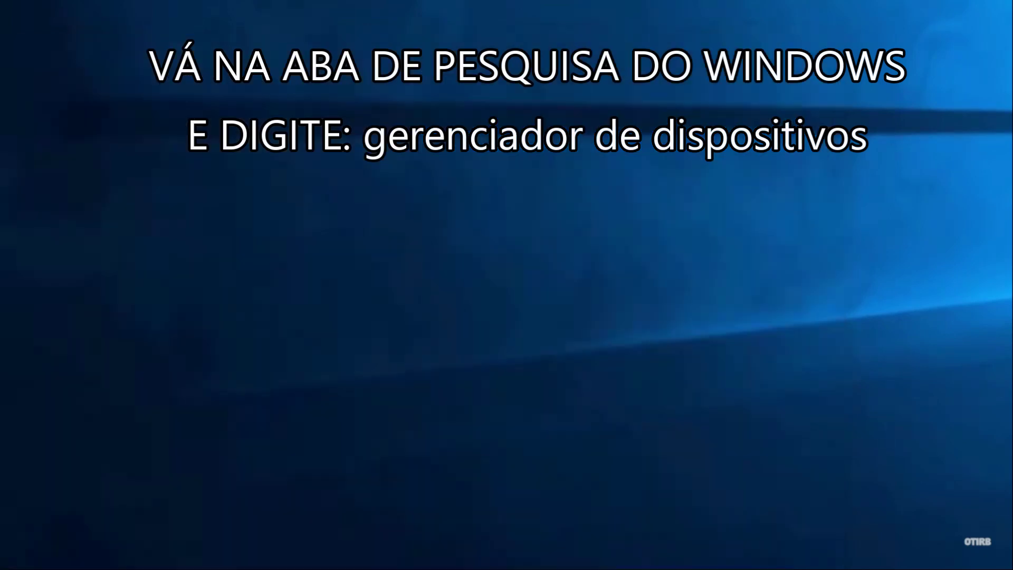
text(gerenc)
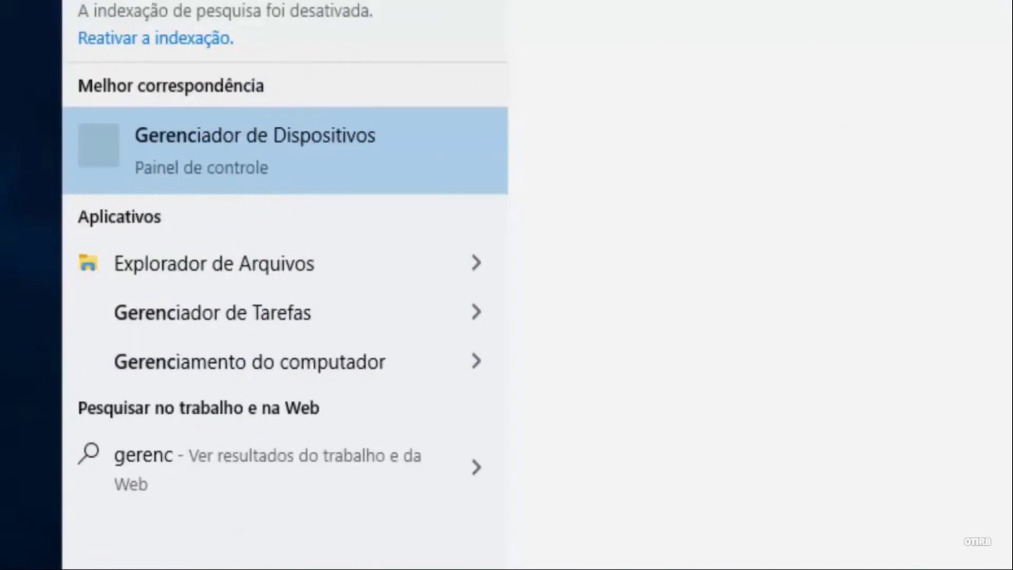
text(ia)
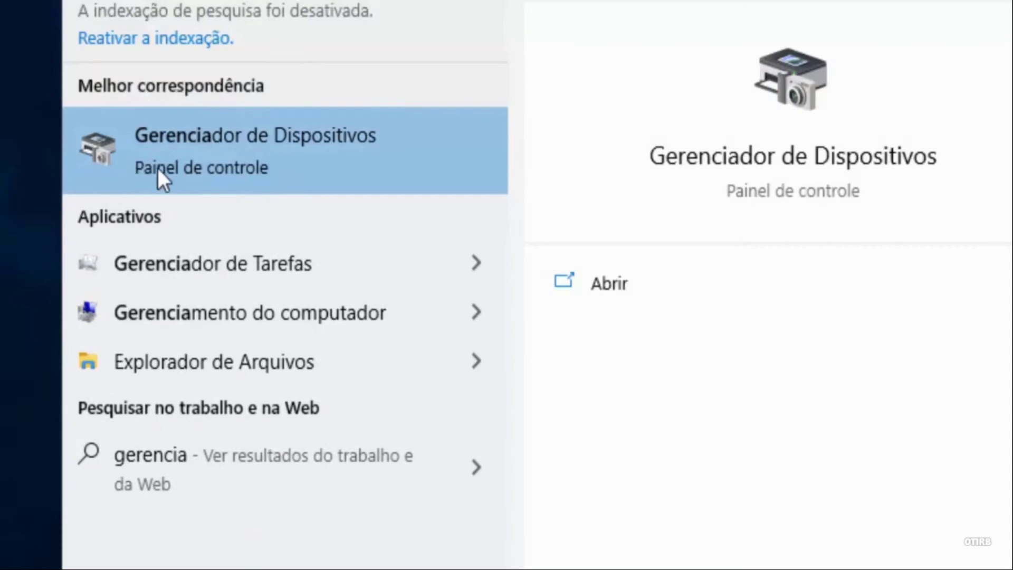
click(163, 148)
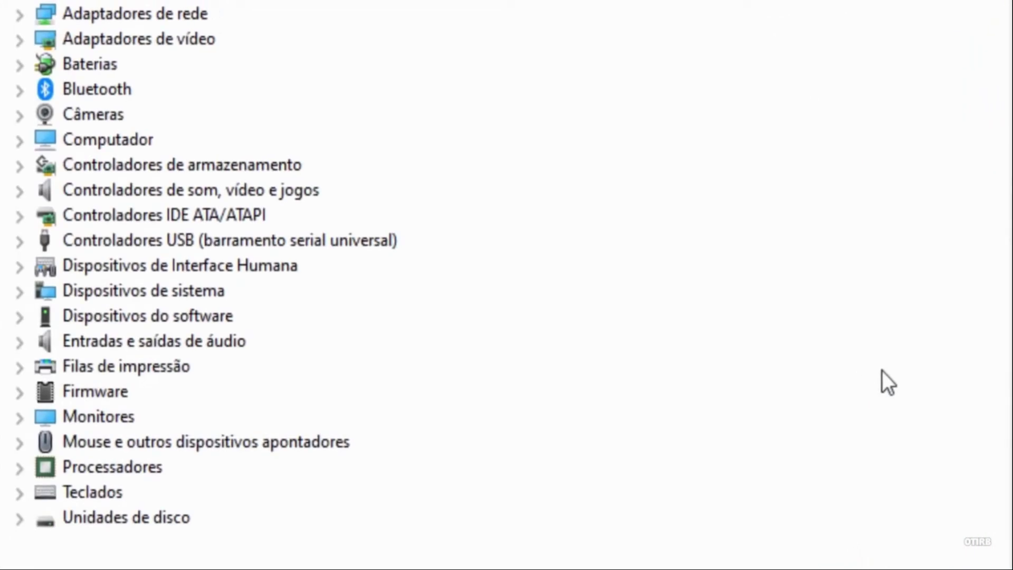
Step: Check for an updated driver for the Intel(R) HD Graphics video adapter, first by automatic search and then through Windows Update
click(19, 40)
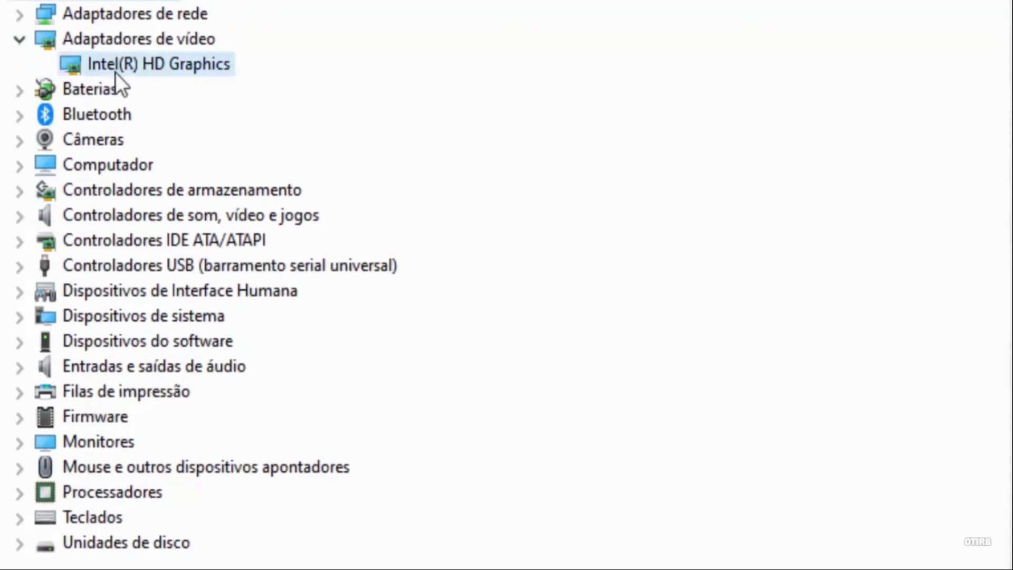
right_click(165, 66)
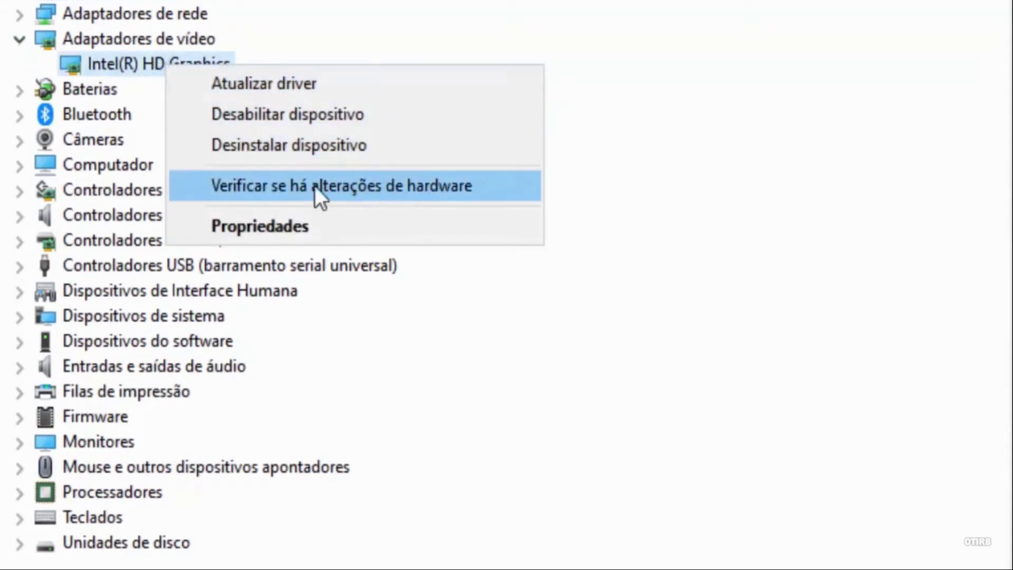
click(274, 87)
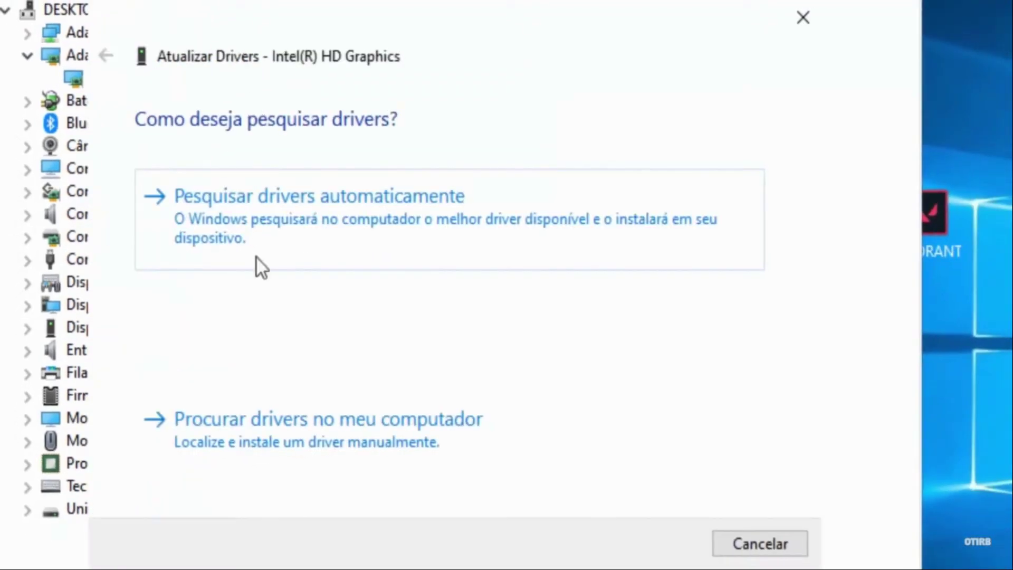
click(248, 210)
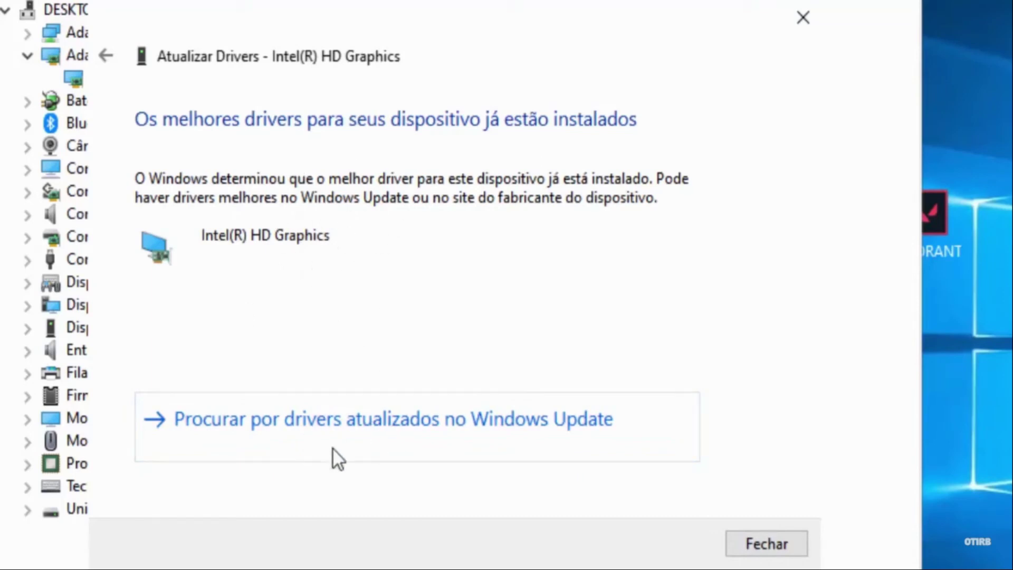
click(235, 432)
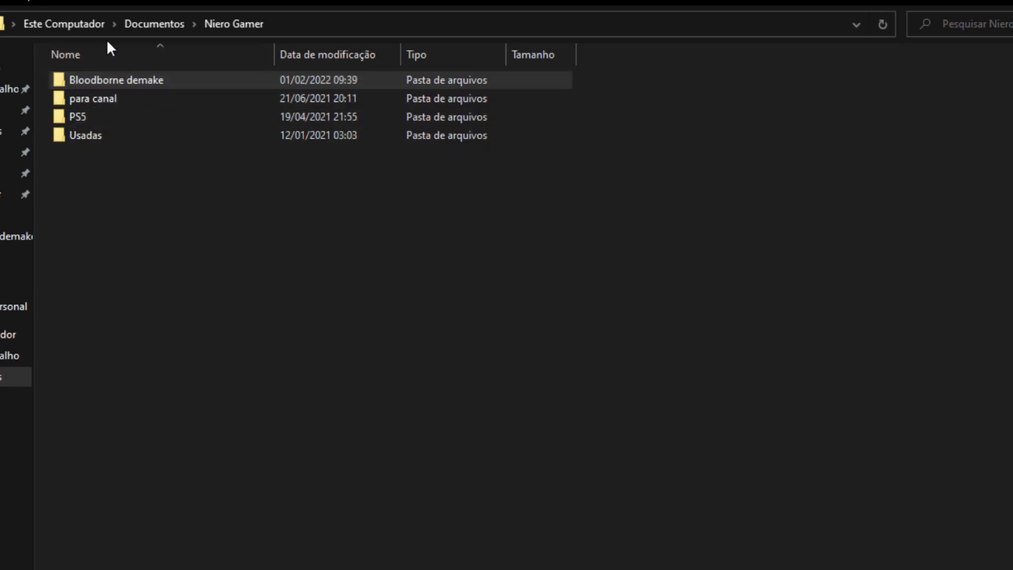
Step: Launch BBPSX-Win64-Shipping from the Bloodborne demake folder, under WindowsNoEditor\BBPSX\Binaries\Win64
click(133, 80)
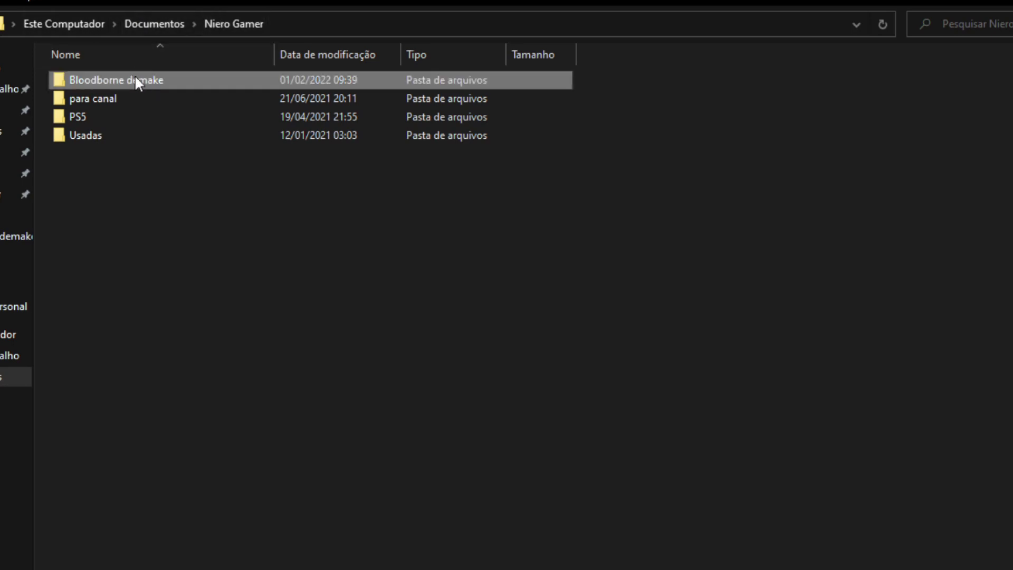
double_click(136, 79)
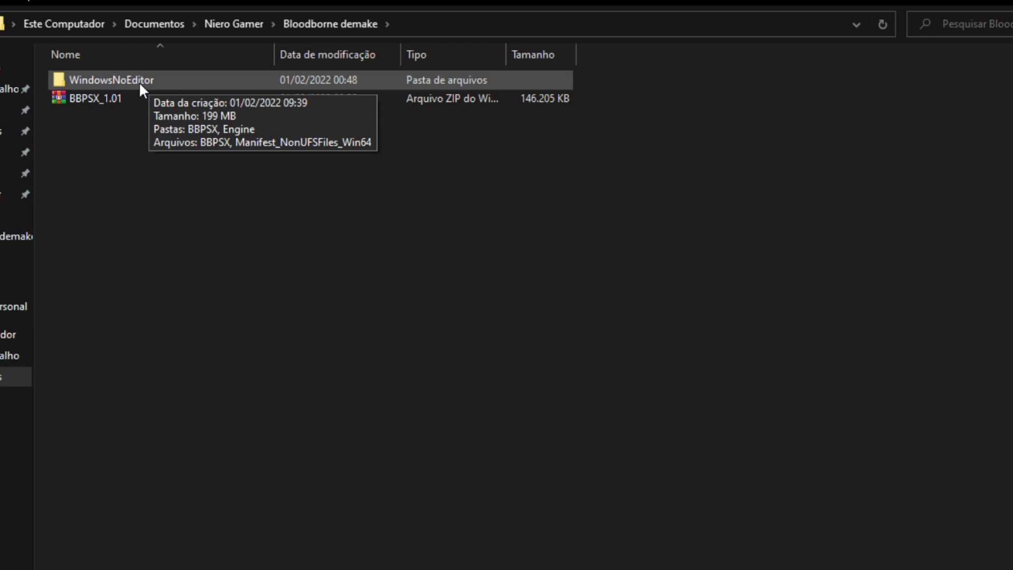
double_click(93, 81)
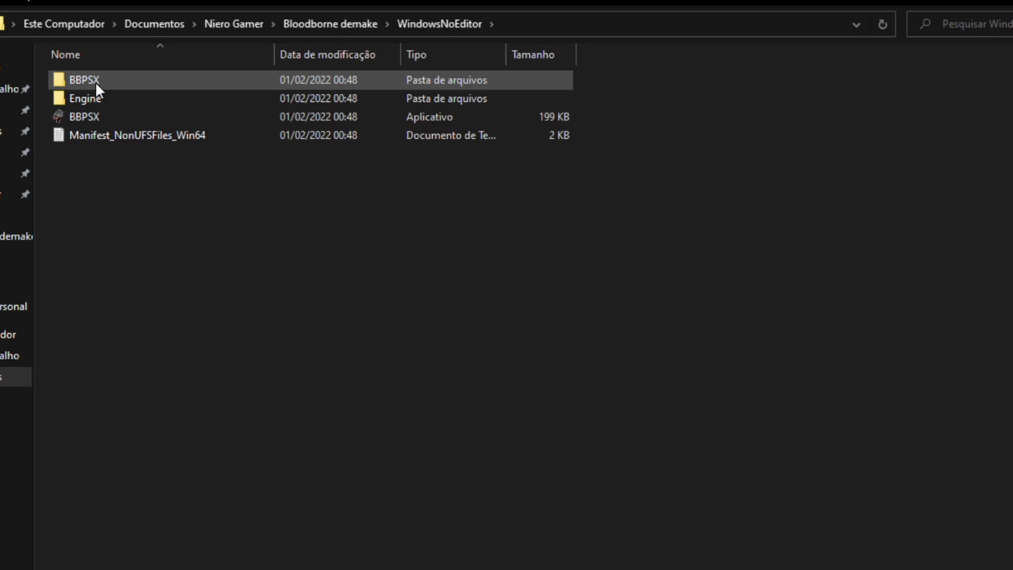
double_click(95, 81)
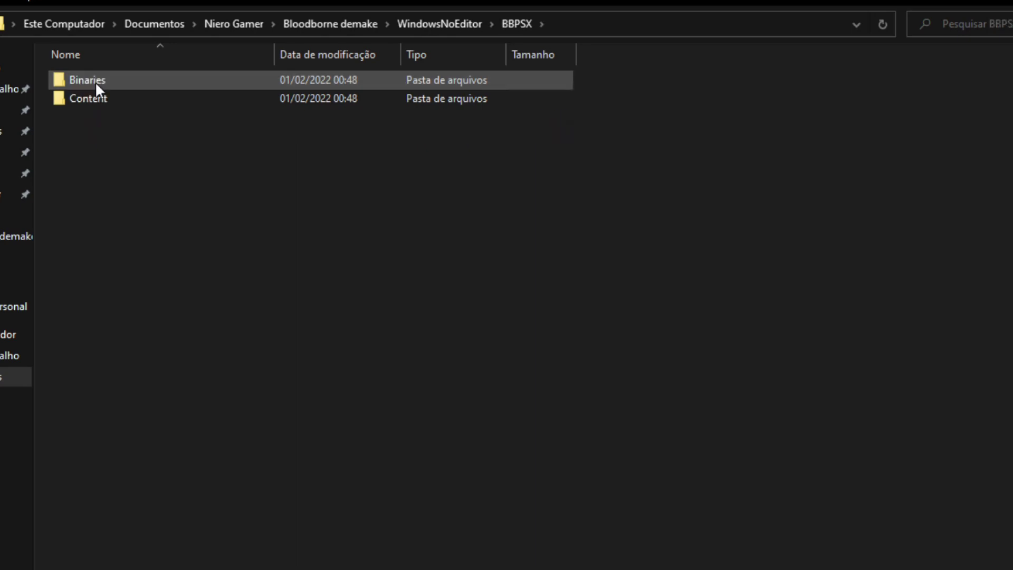
double_click(95, 81)
double_click(95, 81)
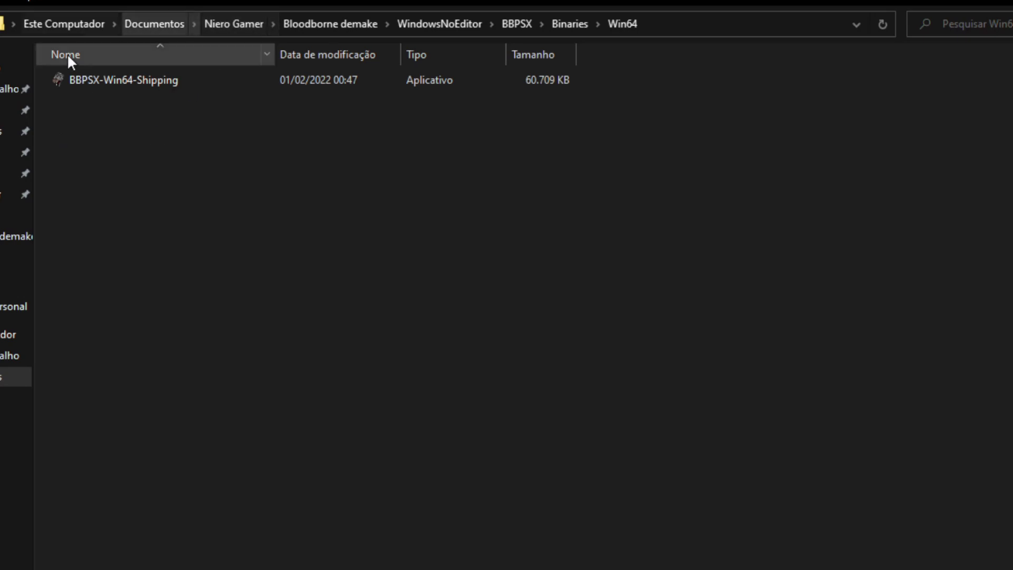
click(95, 81)
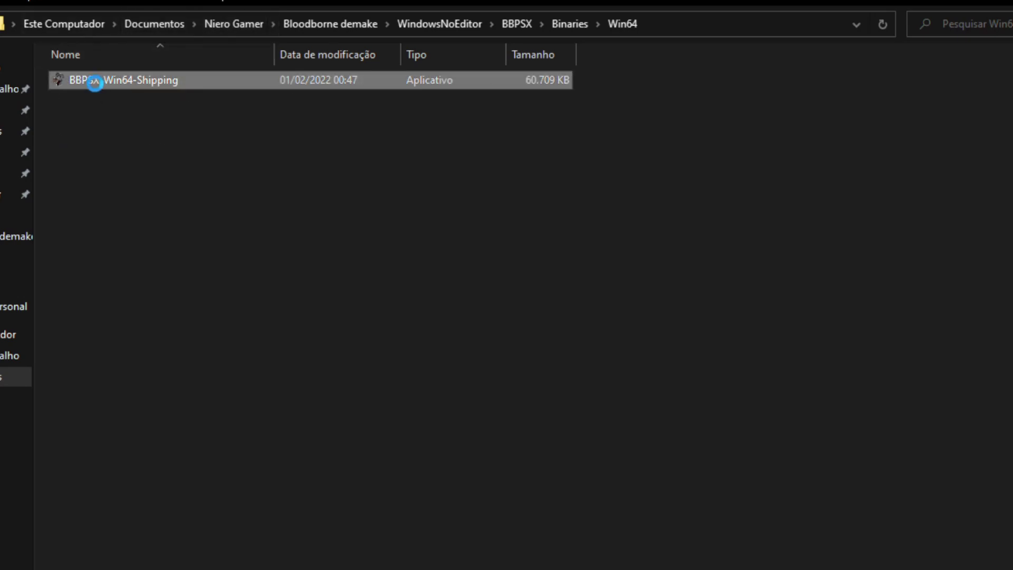
Step: Open the compatibility settings in the properties of BBPSX-Win64-Shipping
right_click(96, 83)
click(158, 566)
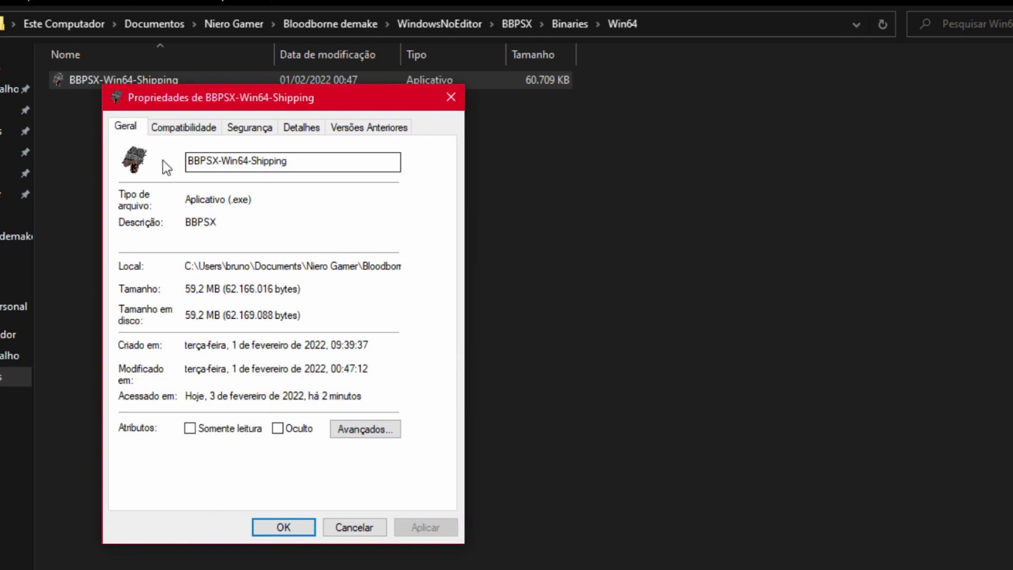
click(187, 131)
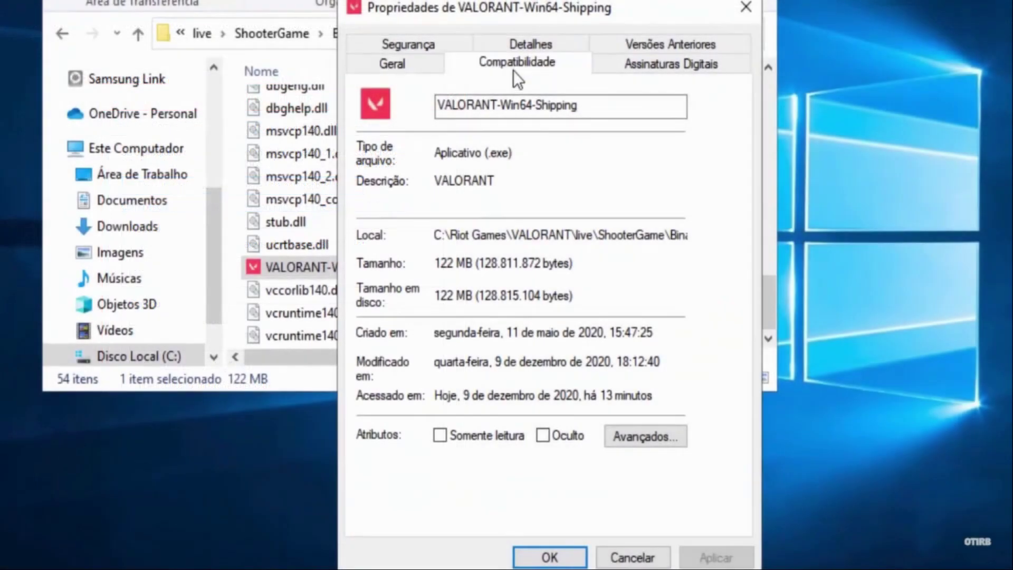
Step: In the VALORANT-Win64-Shipping properties, enable compatibility mode for Windows 8
click(514, 66)
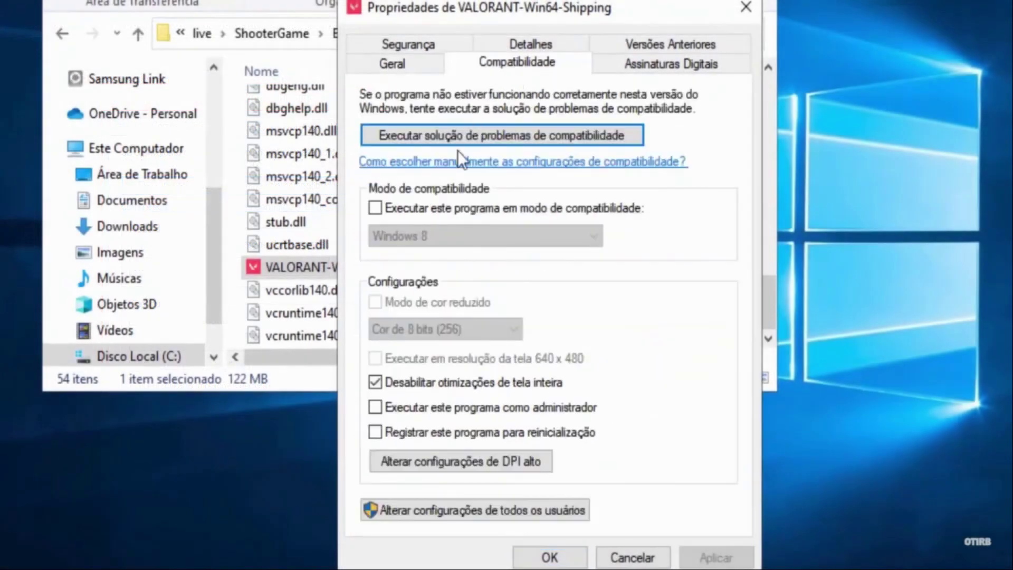
click(380, 207)
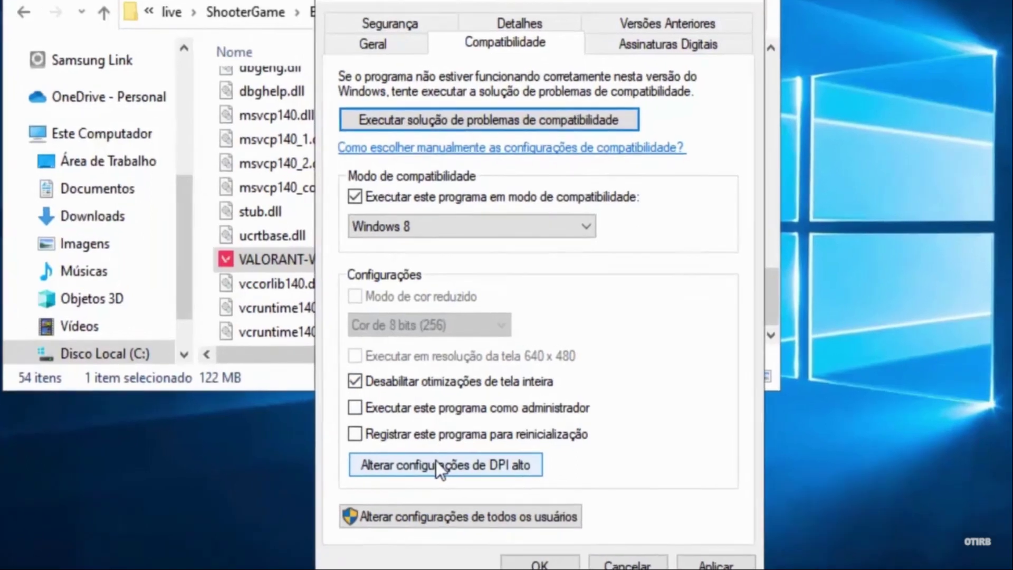
Step: Enable the program DPI scaling fix for VALORANT-Win64-Shipping, override high DPI scaling with Sistema (Avançado), and apply the properties
click(452, 461)
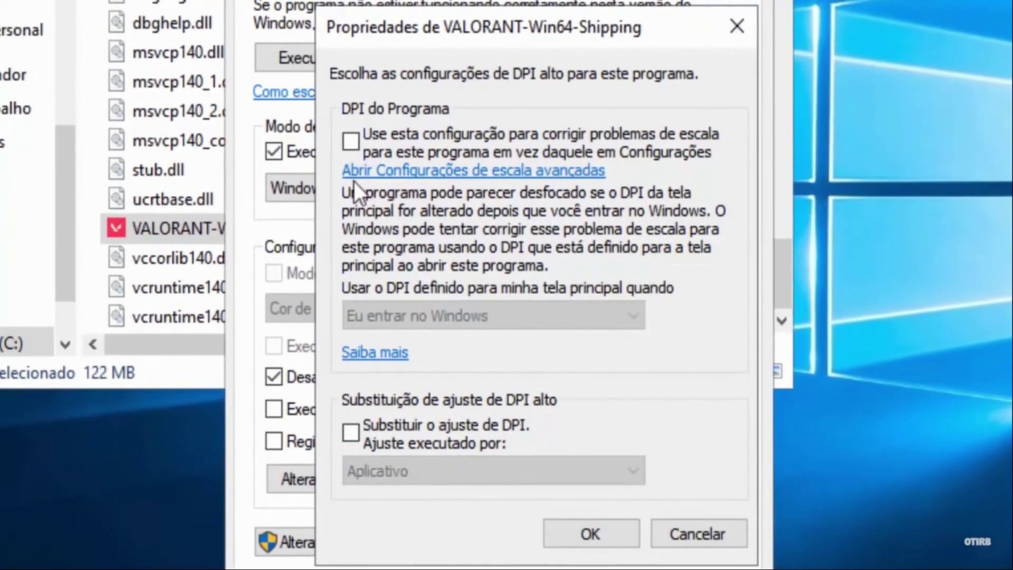
click(346, 138)
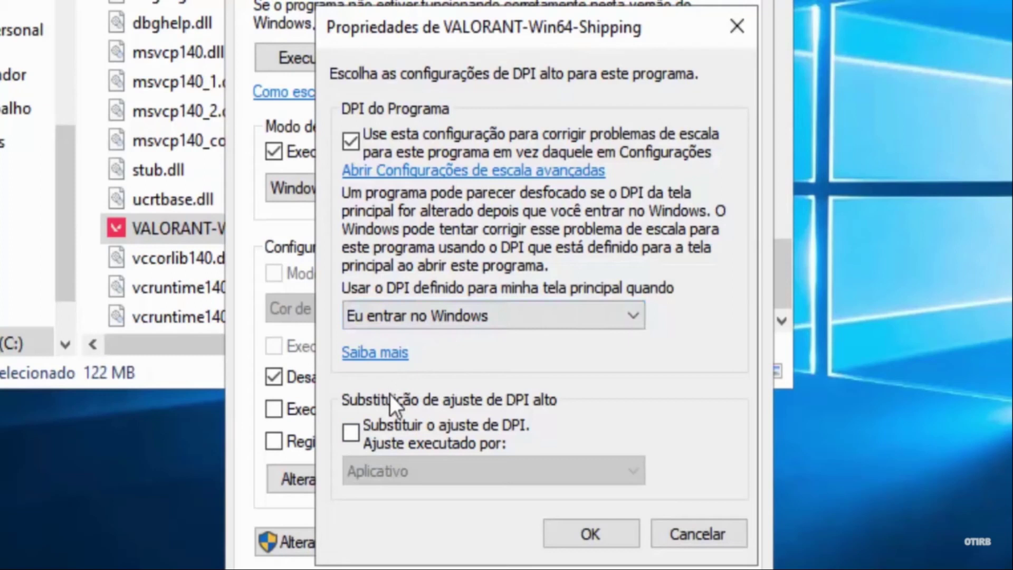
click(356, 435)
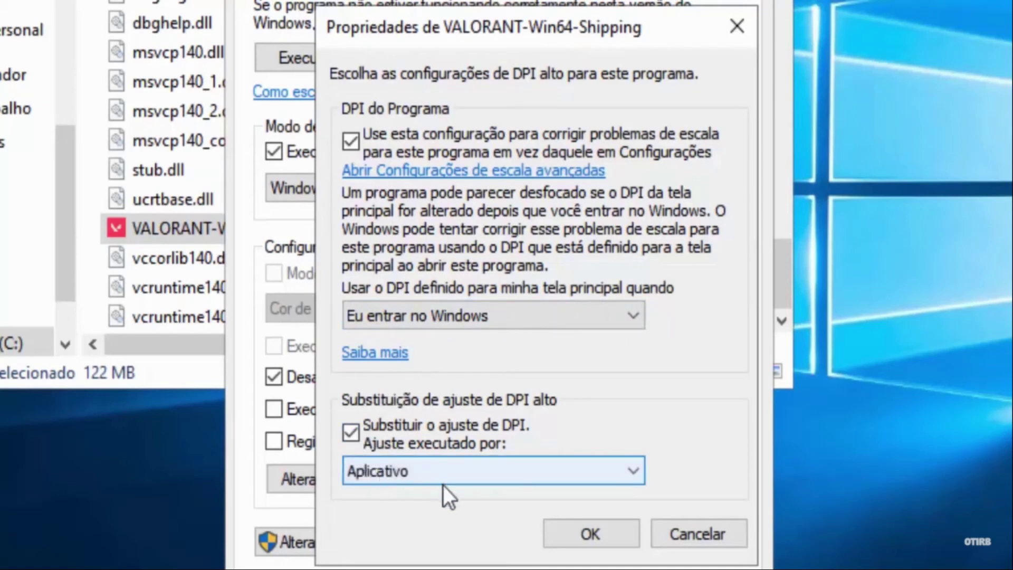
click(532, 470)
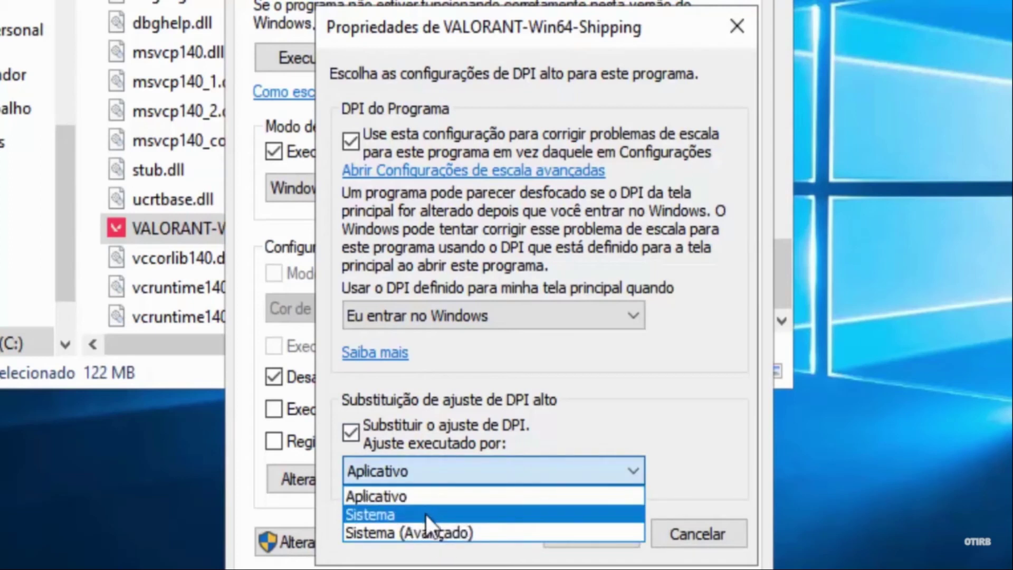
click(431, 527)
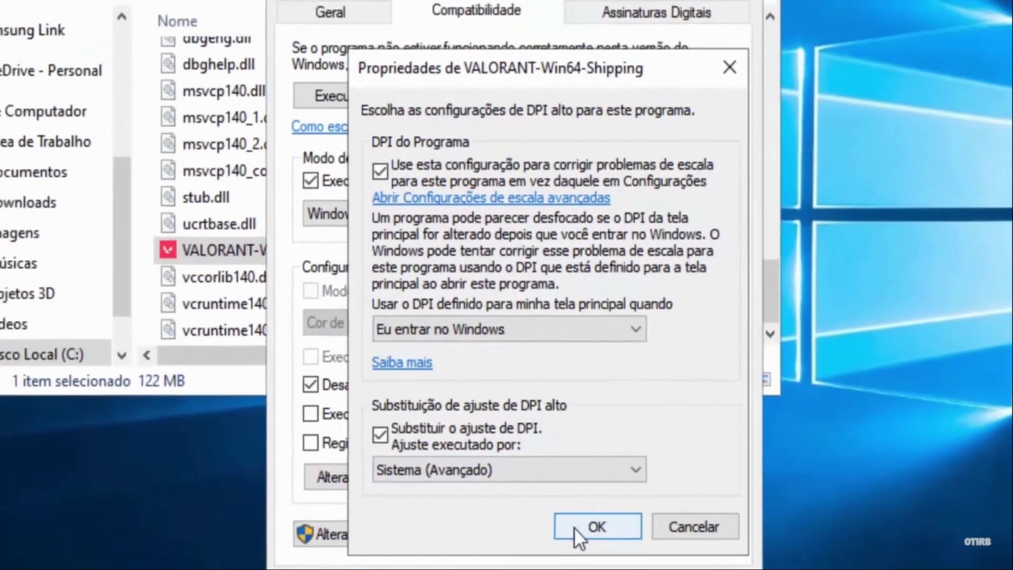
click(574, 527)
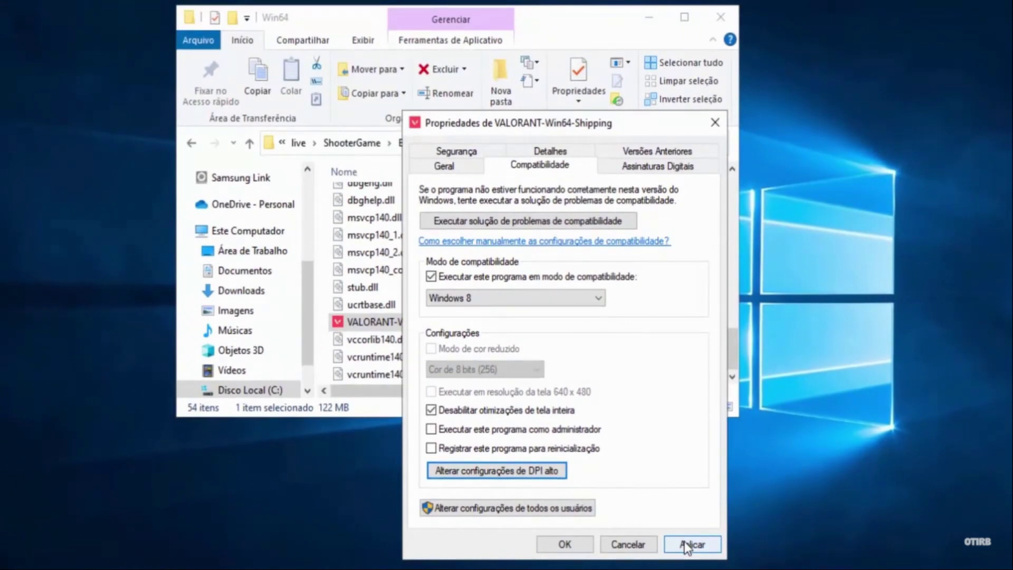
click(690, 546)
click(561, 547)
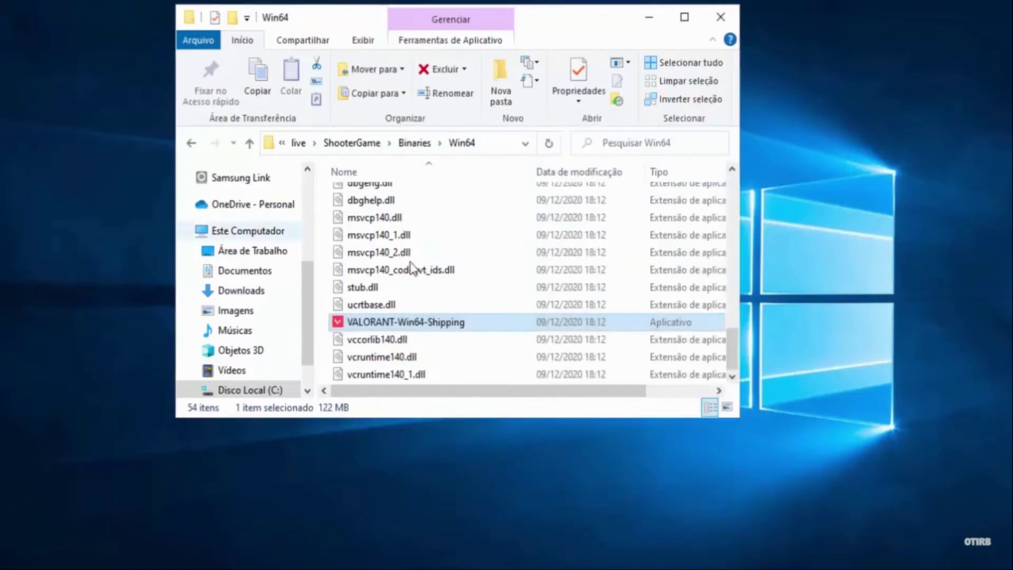
click(649, 19)
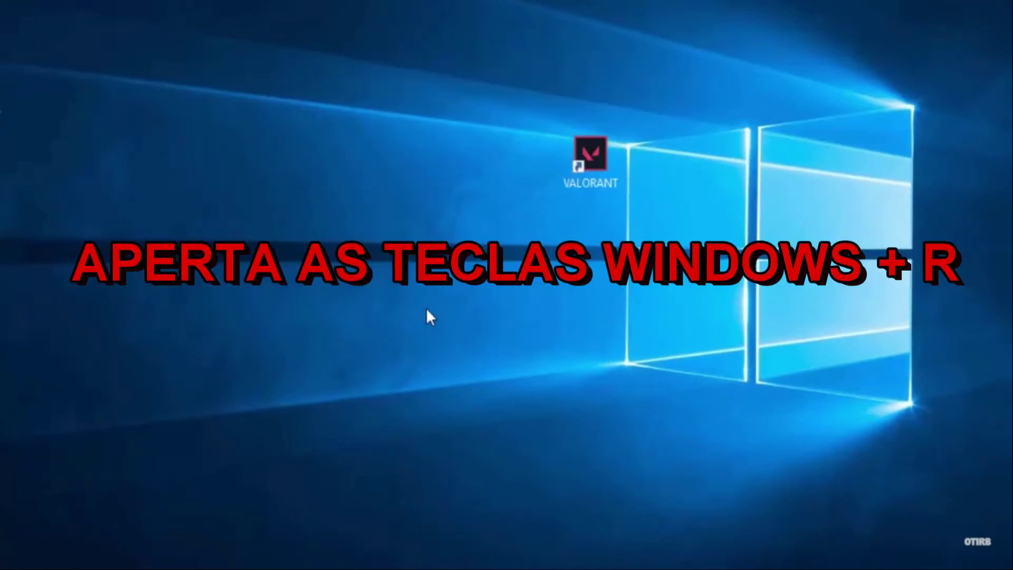
Step: Open the Windows services console by running services.msc
key(super+r)
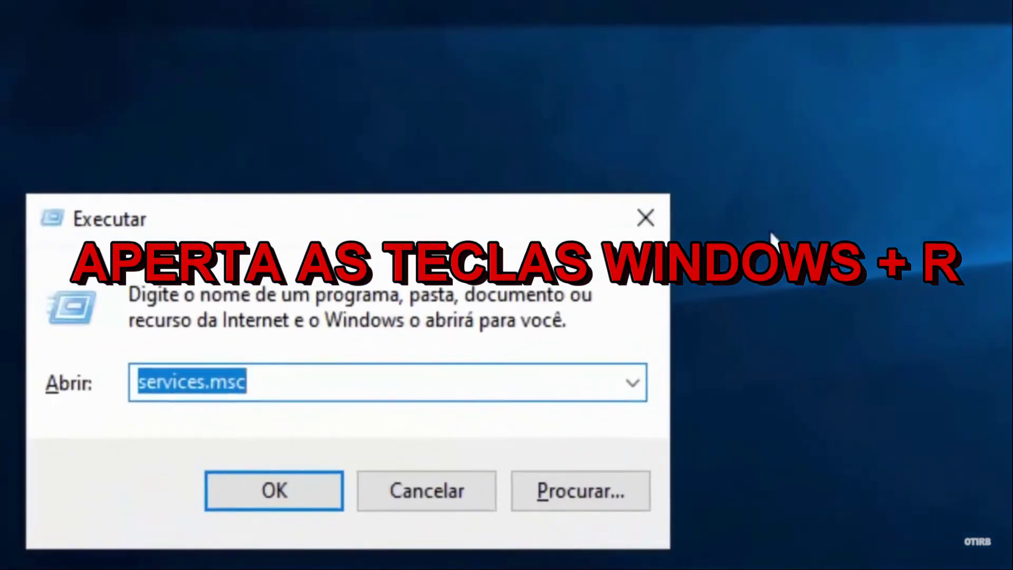
click(226, 398)
click(291, 389)
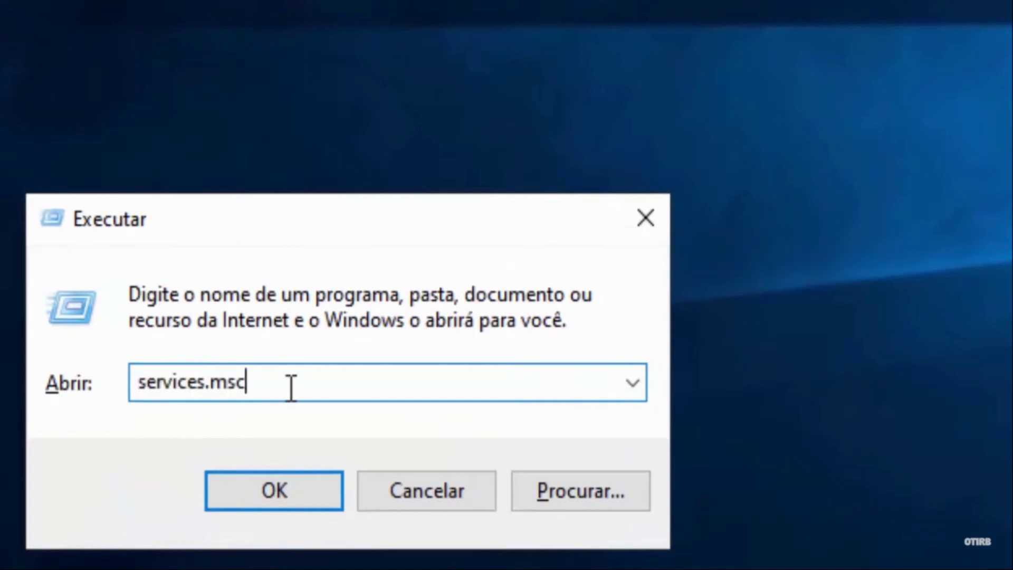
key(Return)
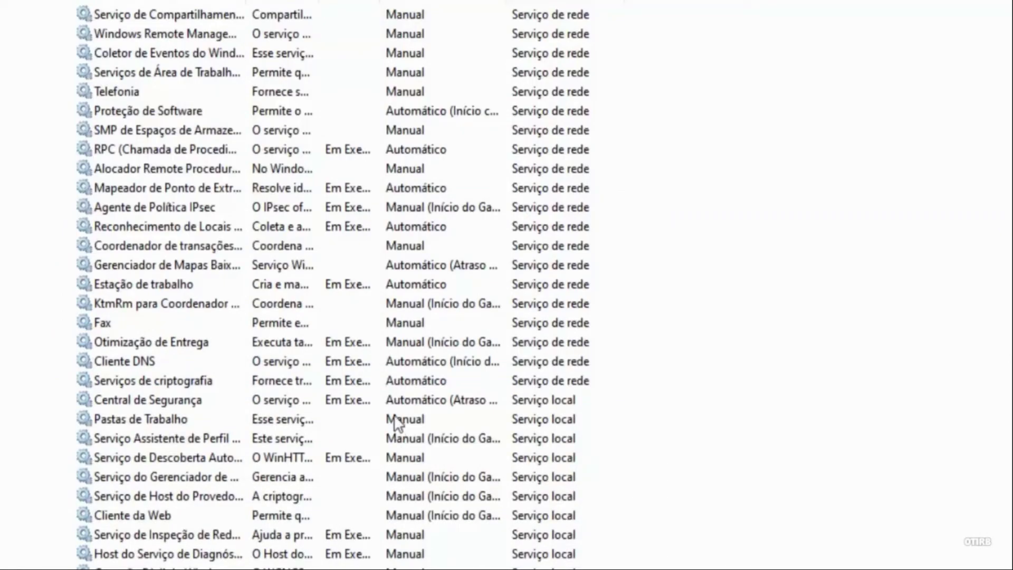
Step: Find the vgc service in the services list and open its properties
click(378, 204)
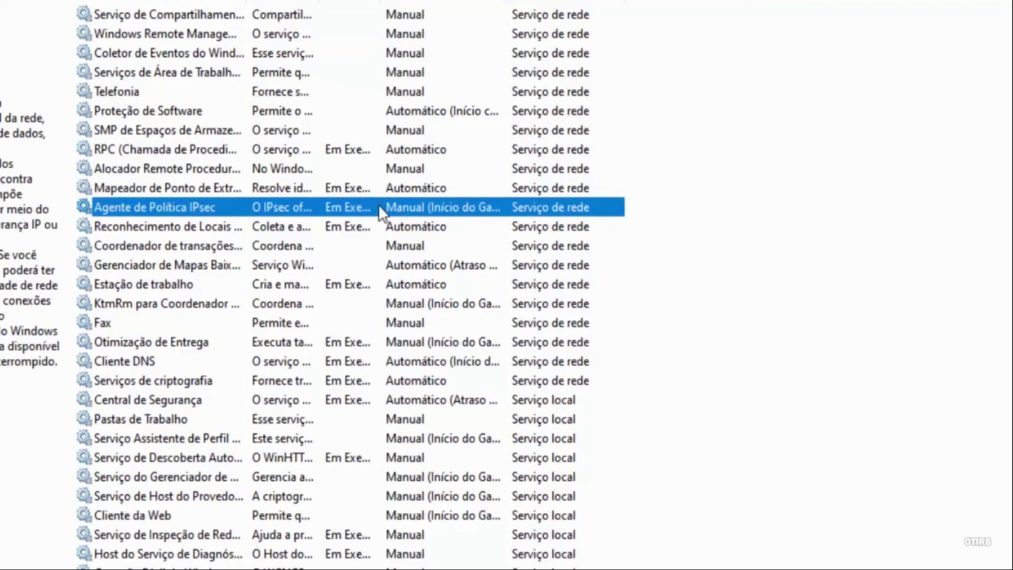
key(v)
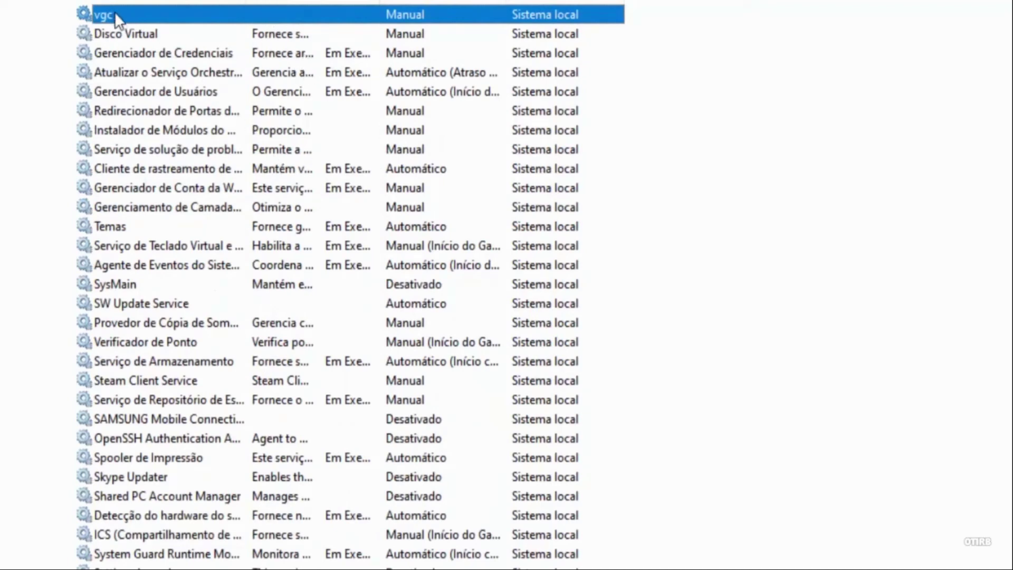
double_click(332, 16)
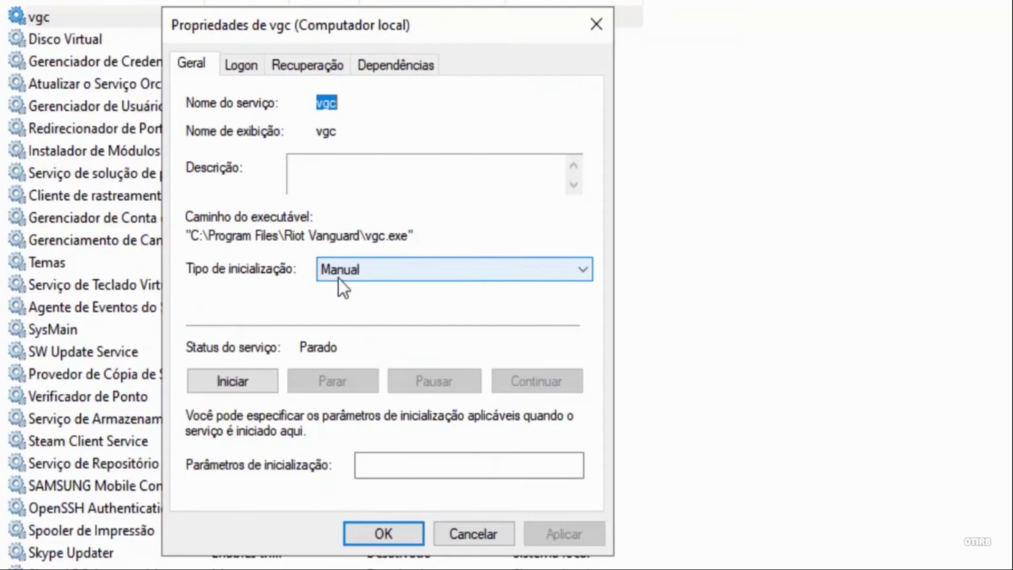
Step: Set the vgc startup type to Automático (Atraso na Inicialização), start the service and apply the changes
click(354, 274)
click(350, 294)
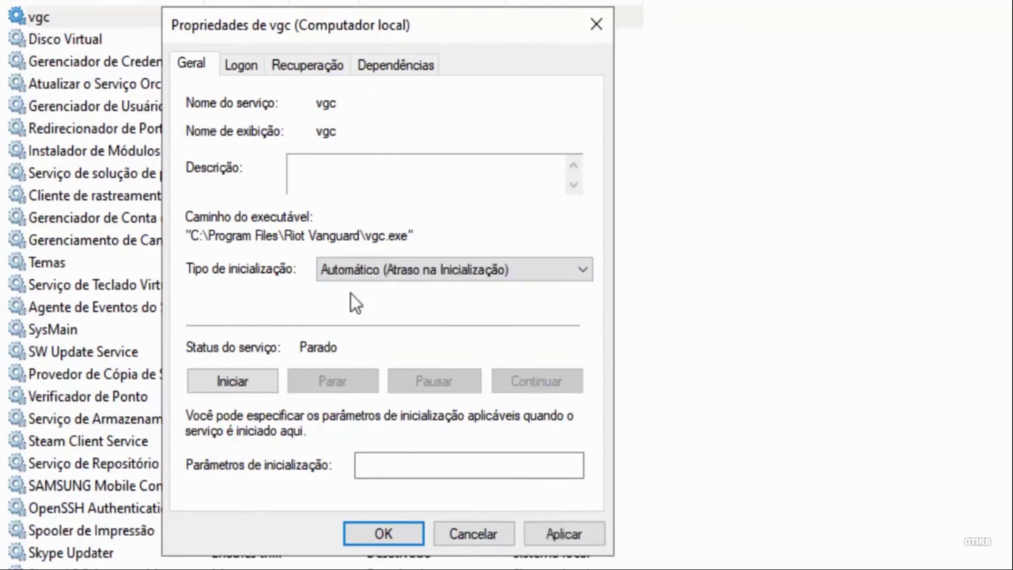
click(251, 377)
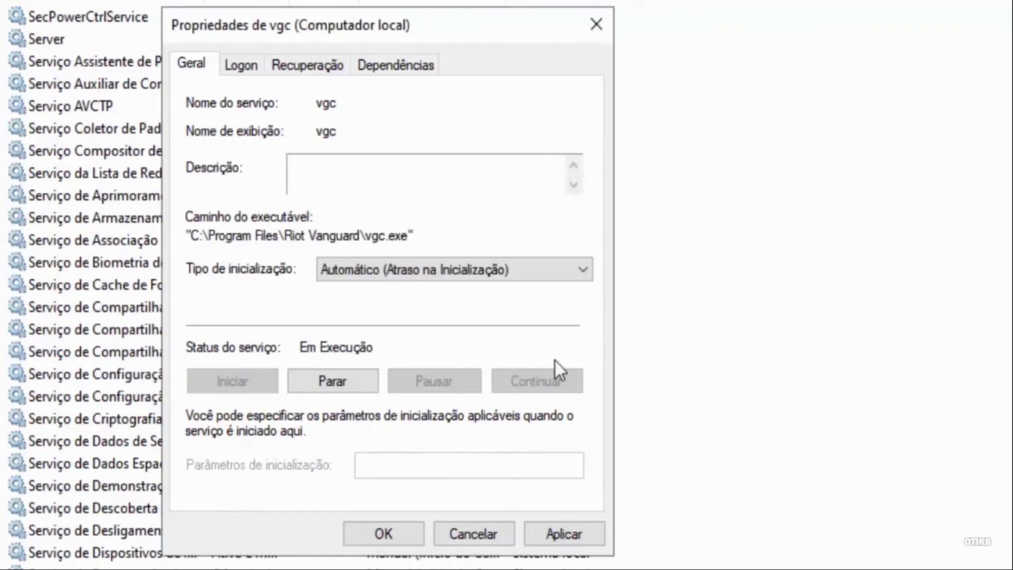
click(571, 534)
click(363, 537)
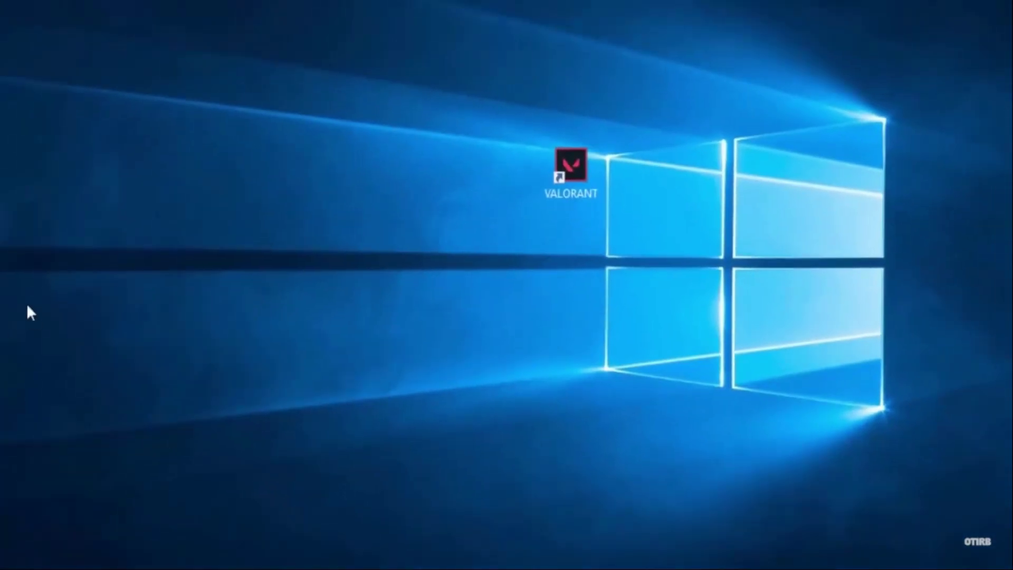
Step: Open the Ligar/Desligar power options of Windows
key(super)
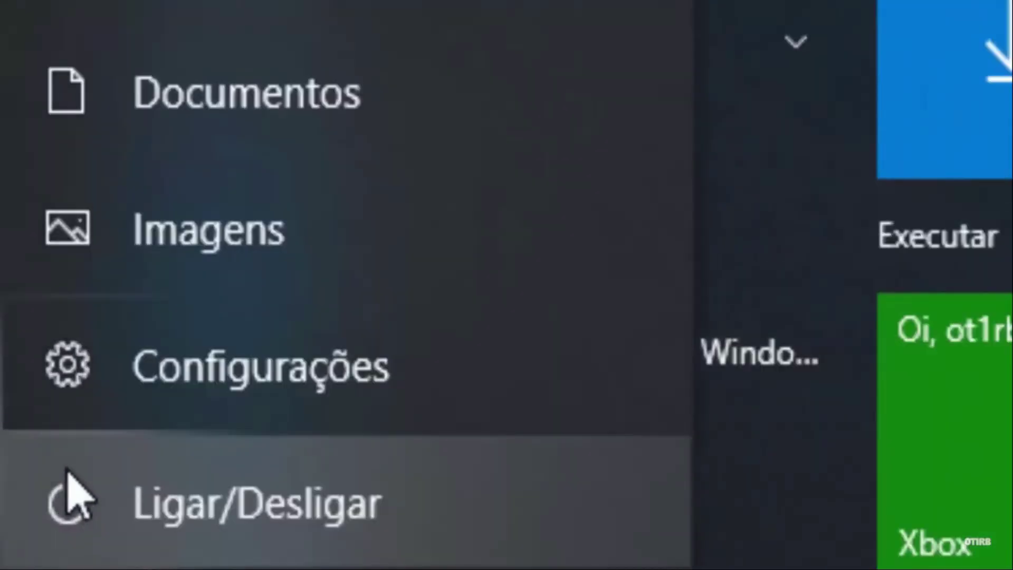
click(66, 475)
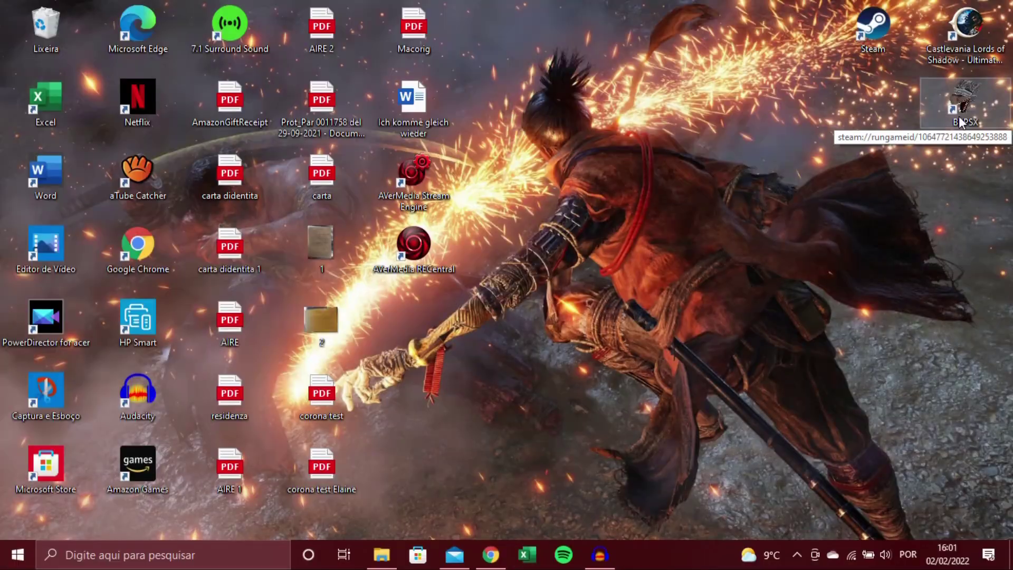
Step: Launch the BBPSX game from the desktop and load the saved game from its title screen
double_click(960, 120)
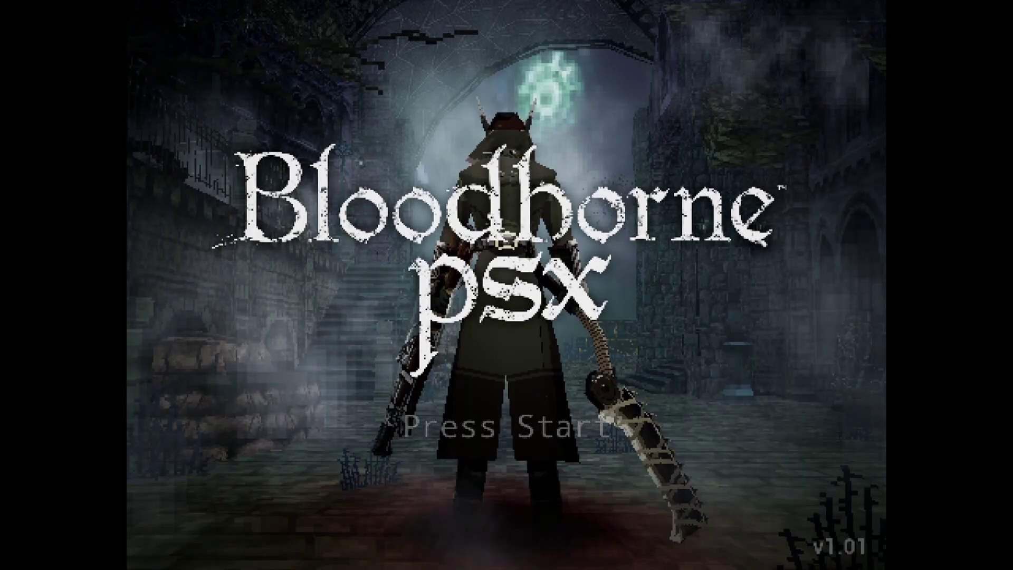
key(Return)
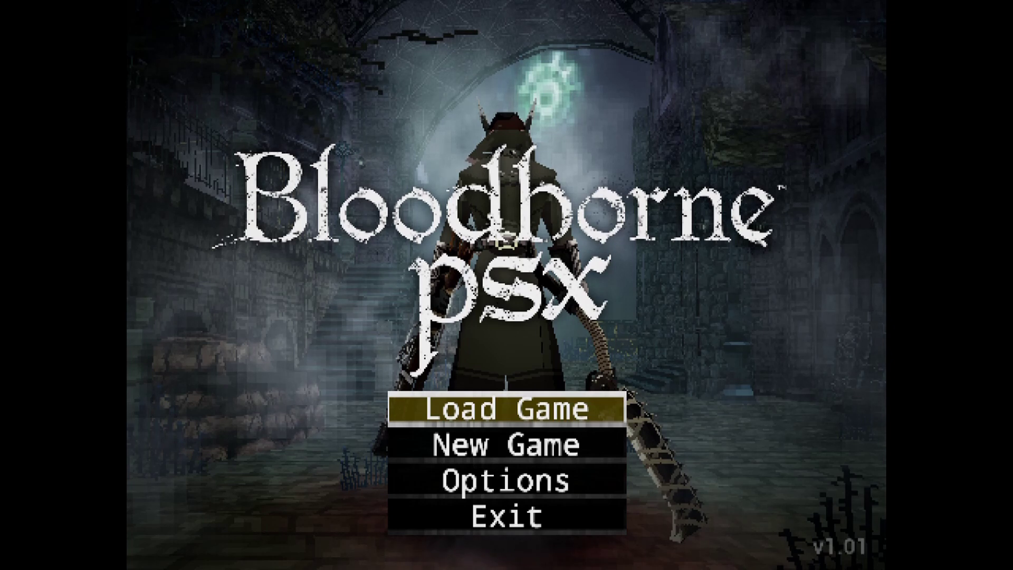
key(Down)
key(Down)
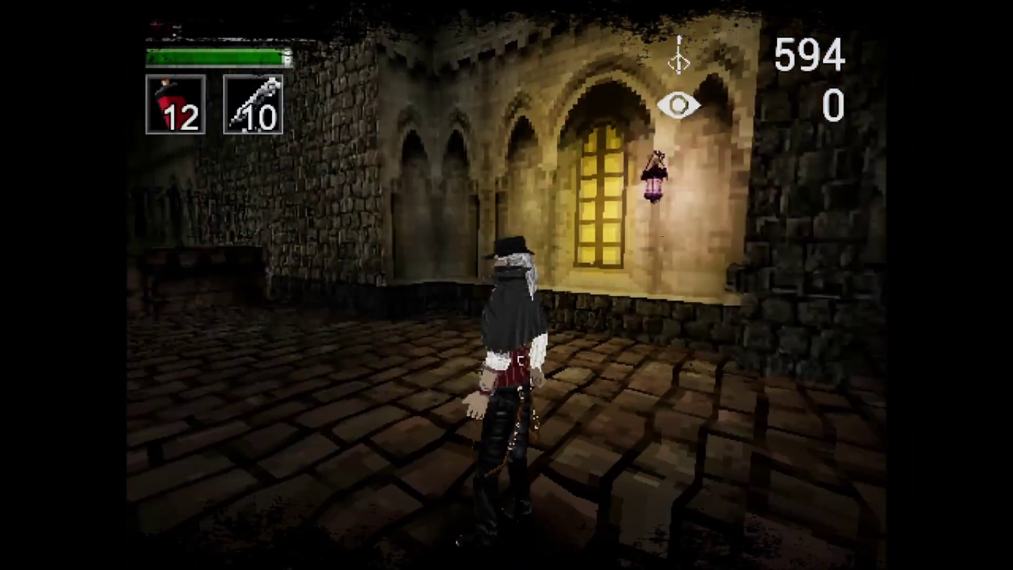
key(s)
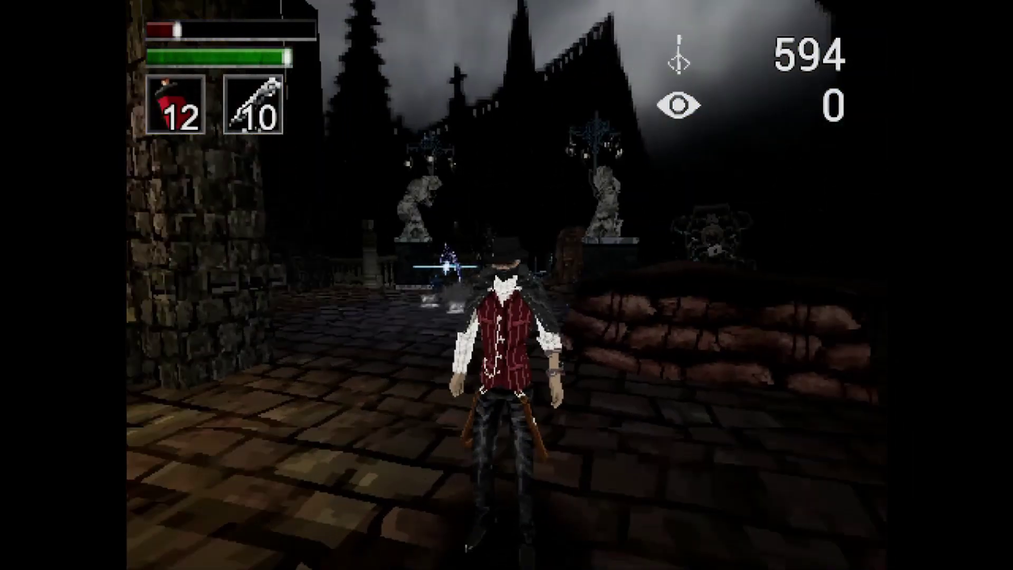
key(w)
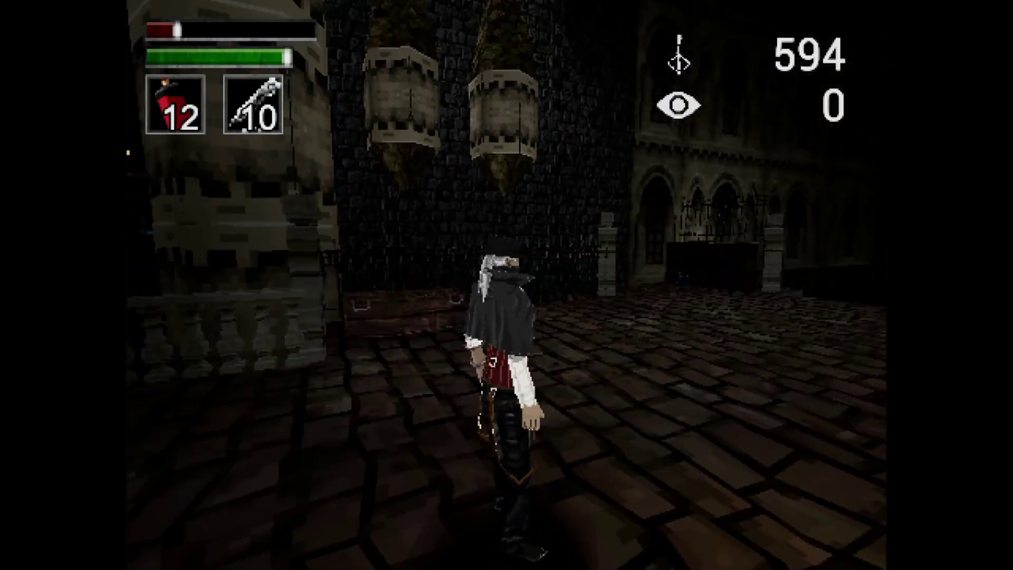
key(a)
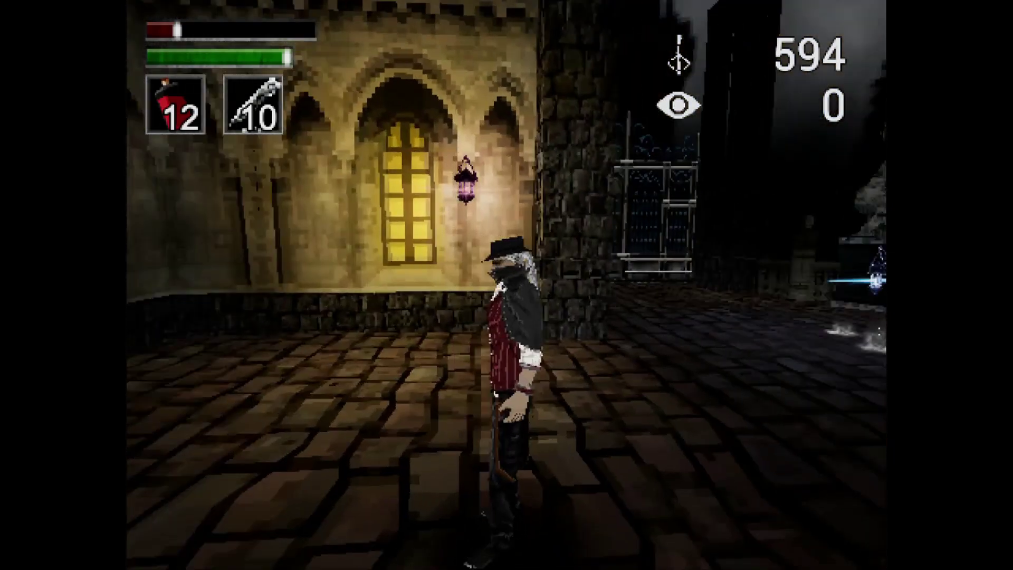
key(s)
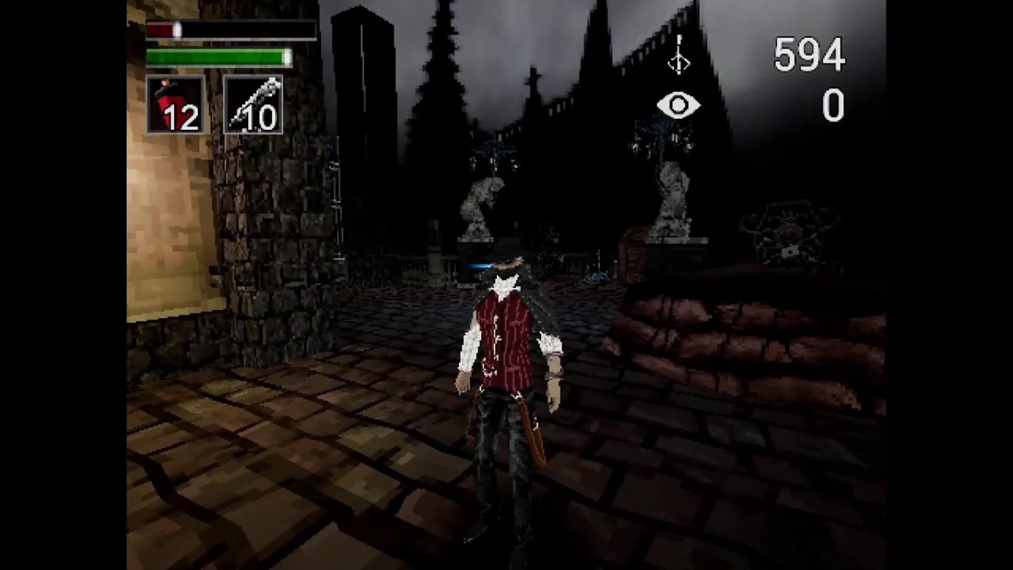
key(w)
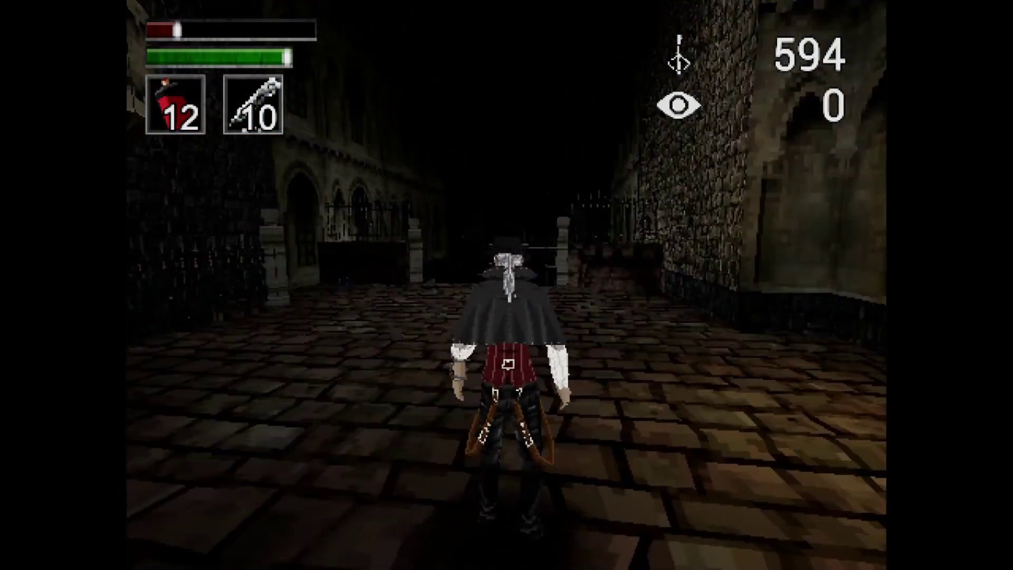
key(d)
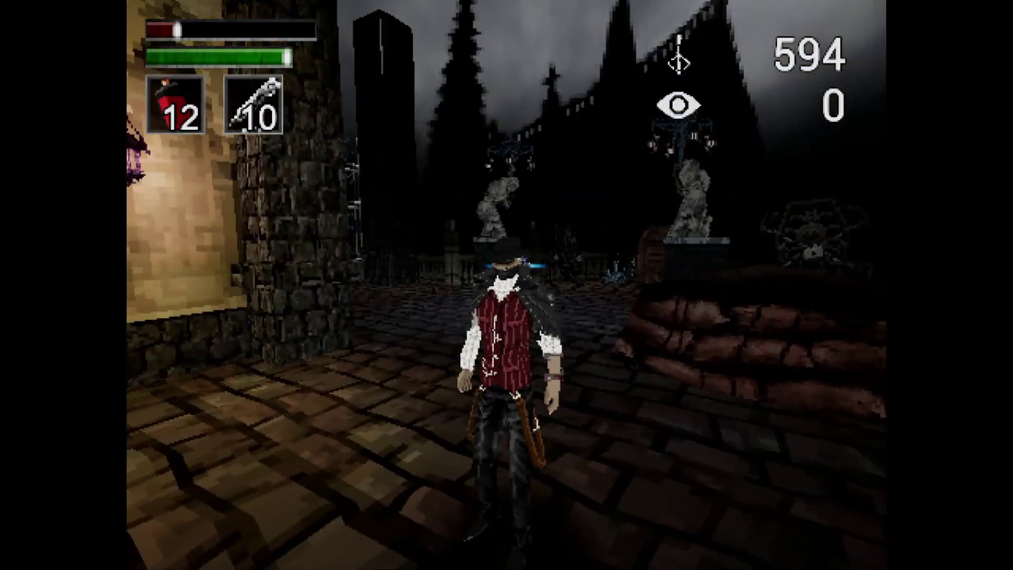